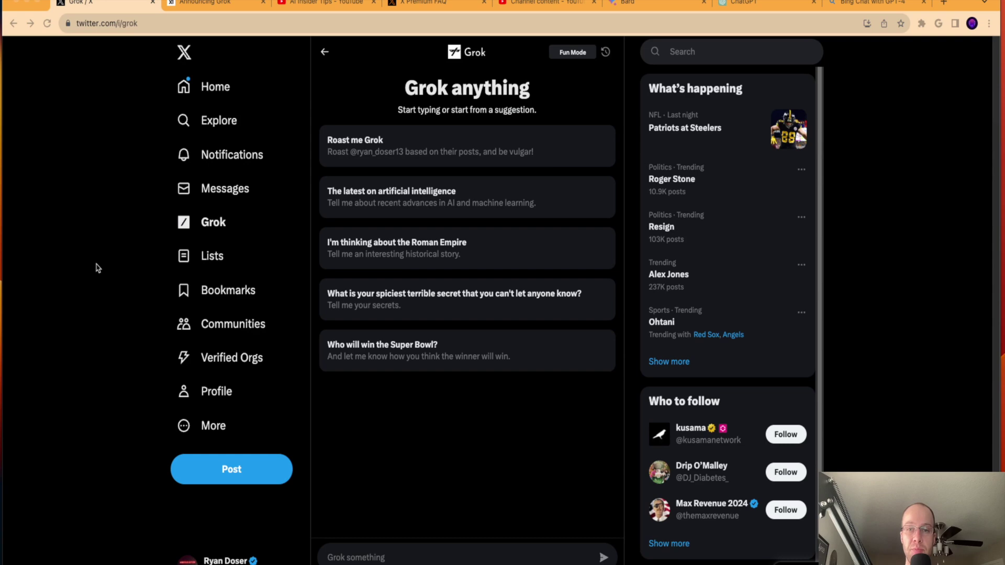
- Browse the AI Insider Tips Videos page, starting from the Meta AI image generator upload
click(301, 4)
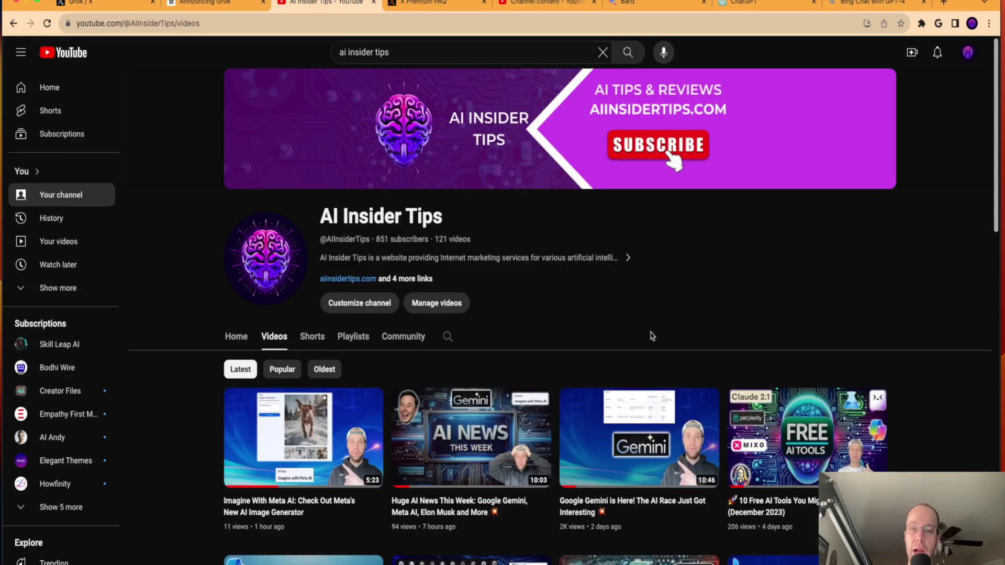
scroll(471, 283, down, 3)
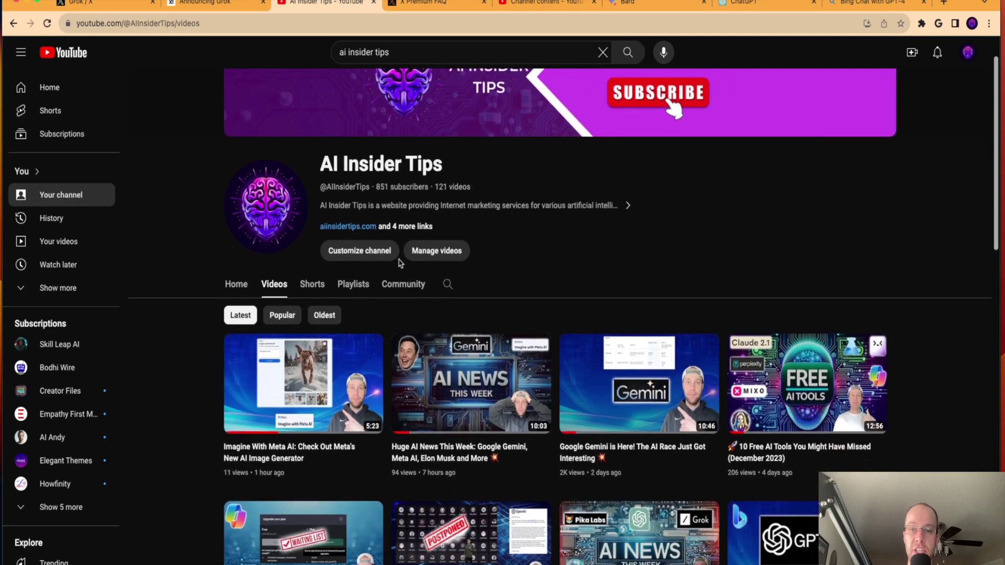
scroll(434, 256, down, 2)
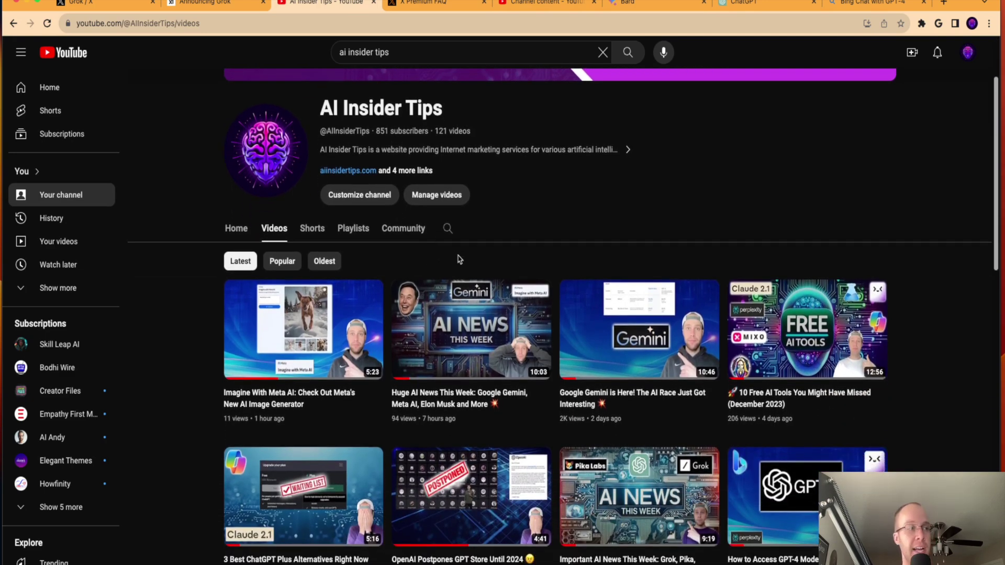
scroll(459, 259, down, 4)
scroll(554, 283, up, 10)
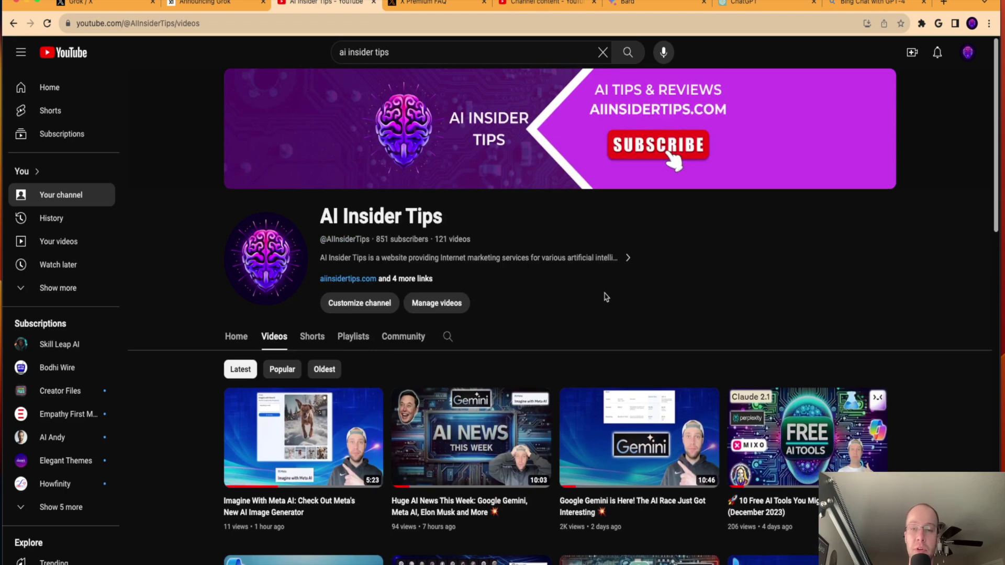
scroll(605, 297, down, 2)
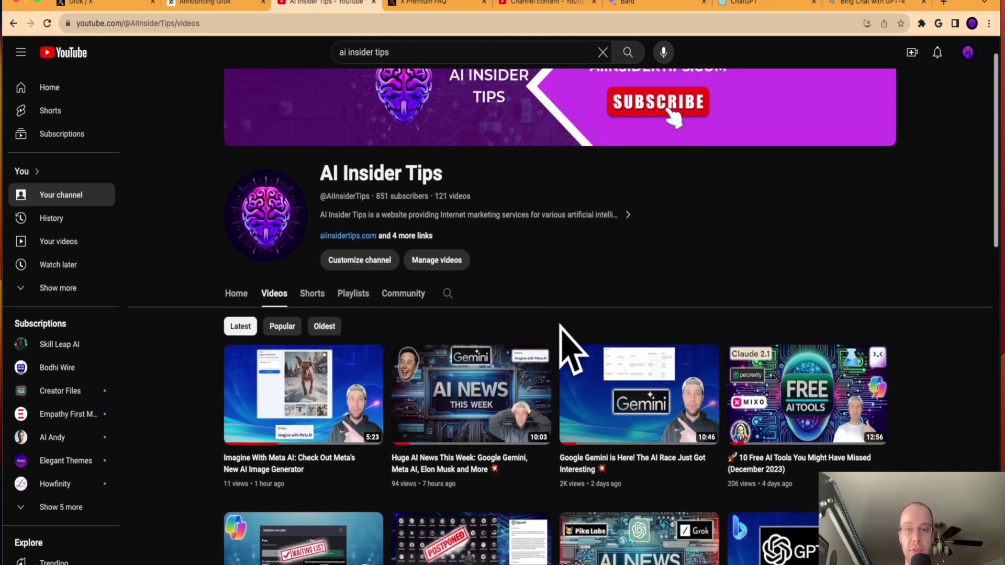
- Show the xAI 'Announcing Grok' post of November 4, 2023 from its top
click(178, 4)
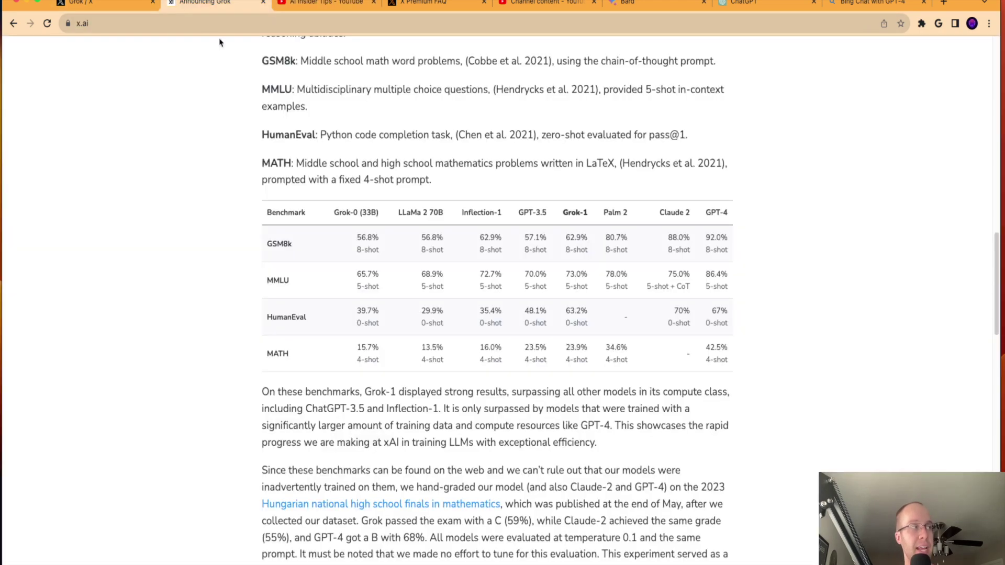
scroll(471, 293, up, 15)
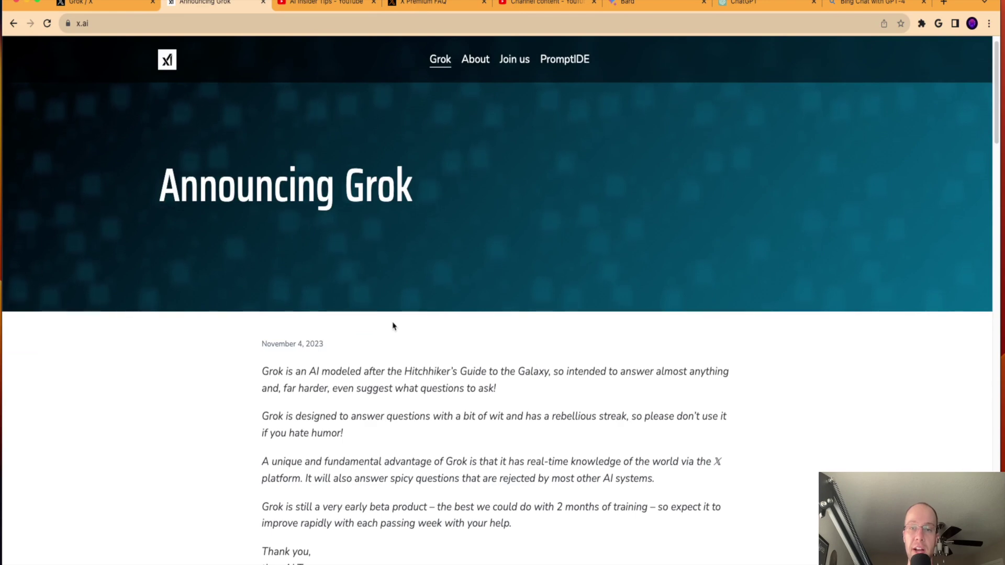
scroll(394, 326, down, 1)
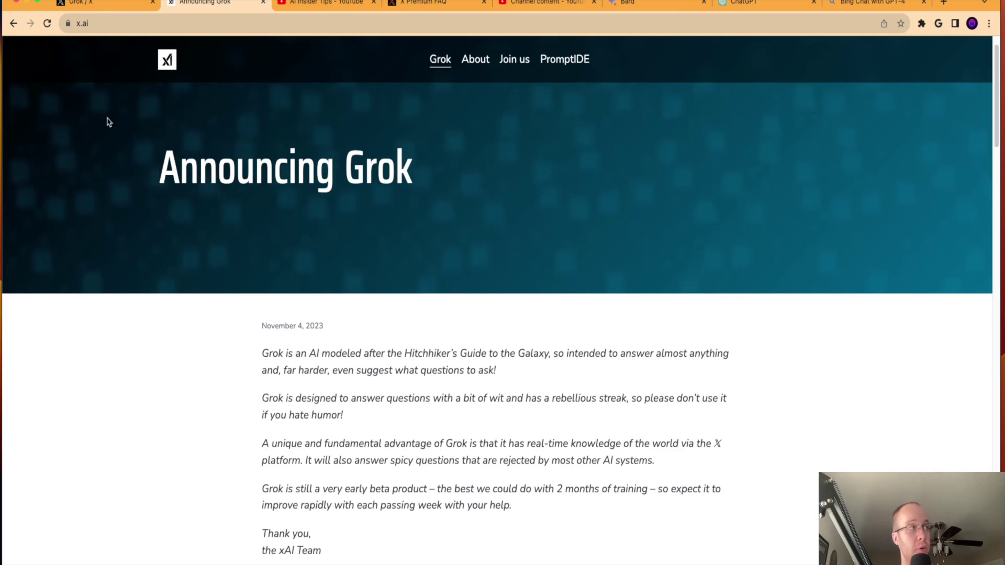
- Highlight the Premium $8/month and Premium+ $16/month prices in the X Premium FAQ
click(418, 5)
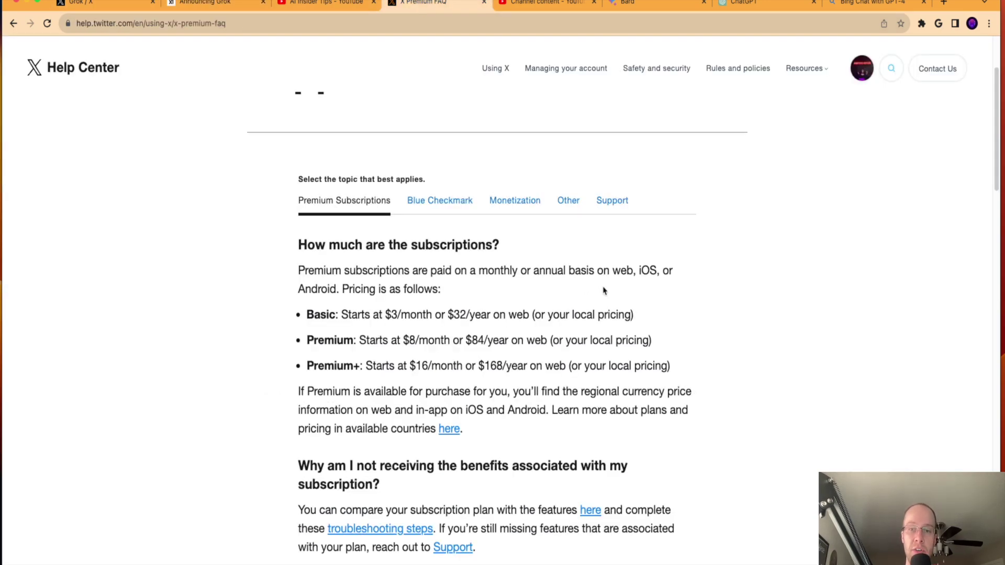
drag(308, 340, 453, 339)
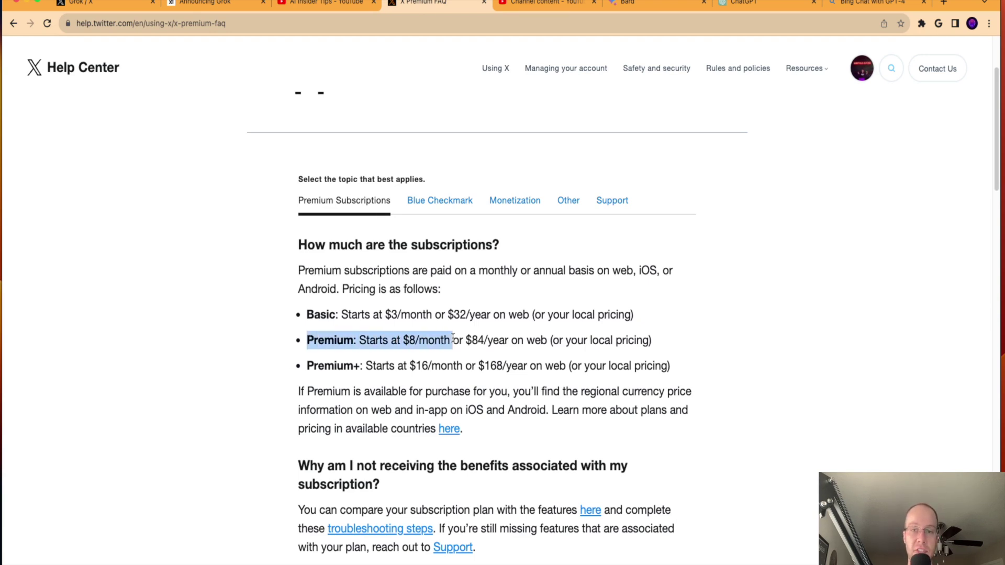
click(453, 338)
drag(308, 366, 501, 368)
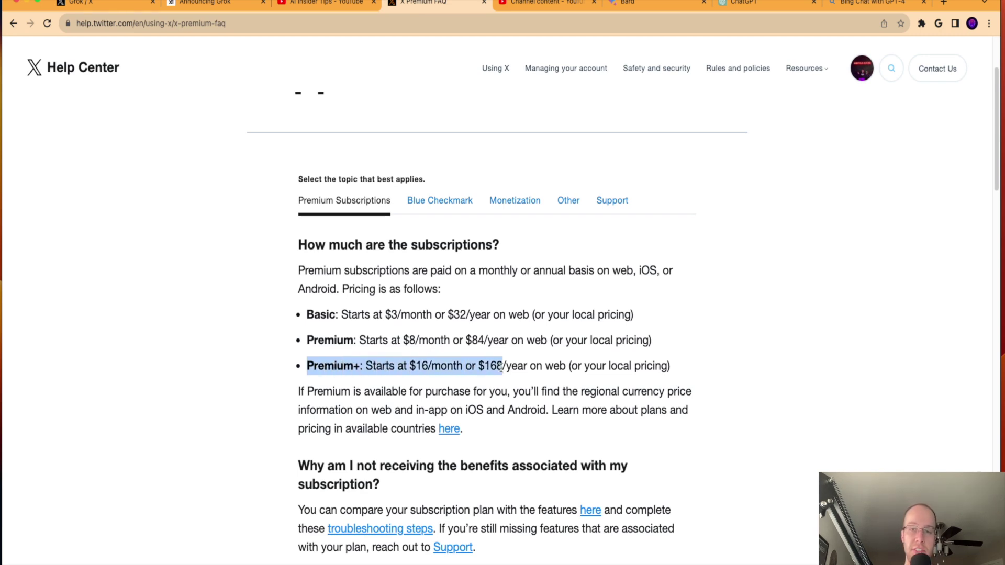
click(502, 367)
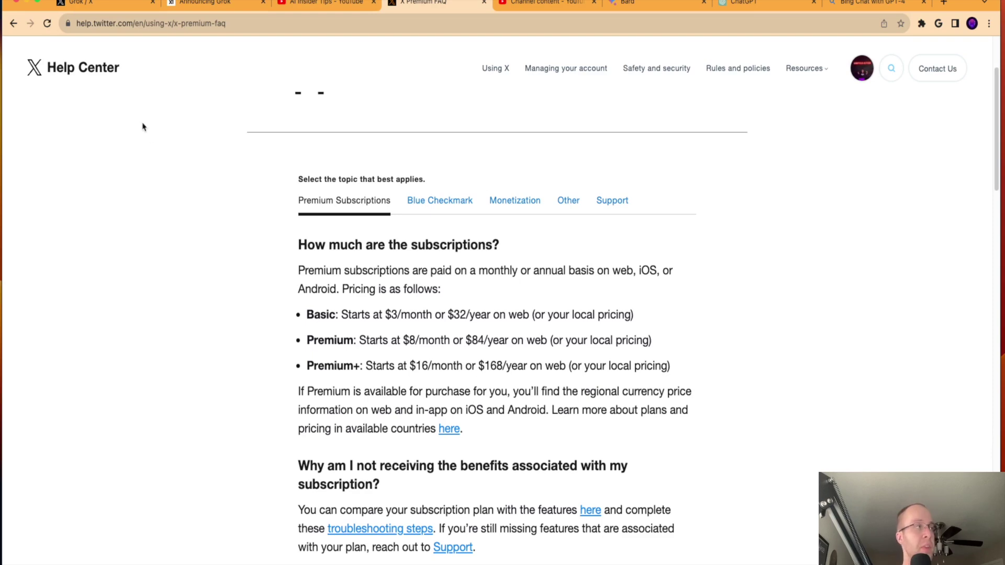
- Highlight the Premium+ price line once more, then return to the Grok chat
drag(308, 363, 427, 368)
click(427, 369)
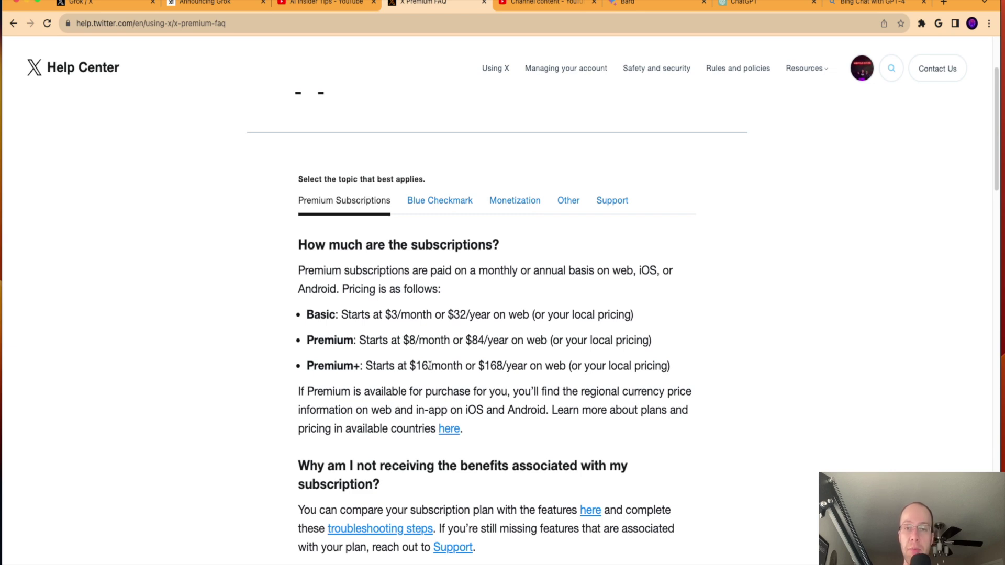
click(99, 3)
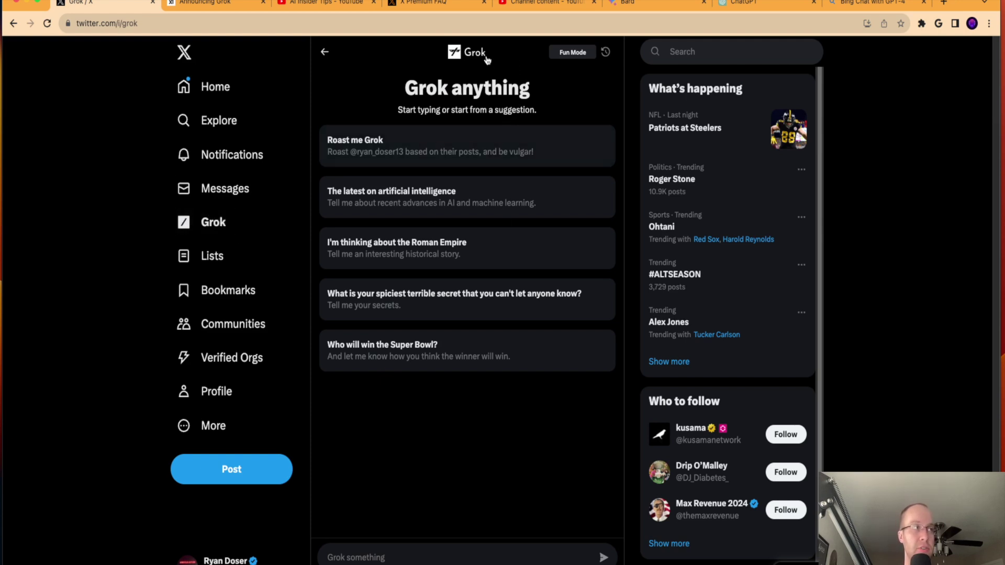
- Toggle Grok from Fun Mode to Regular Mode and back to Fun Mode
click(565, 54)
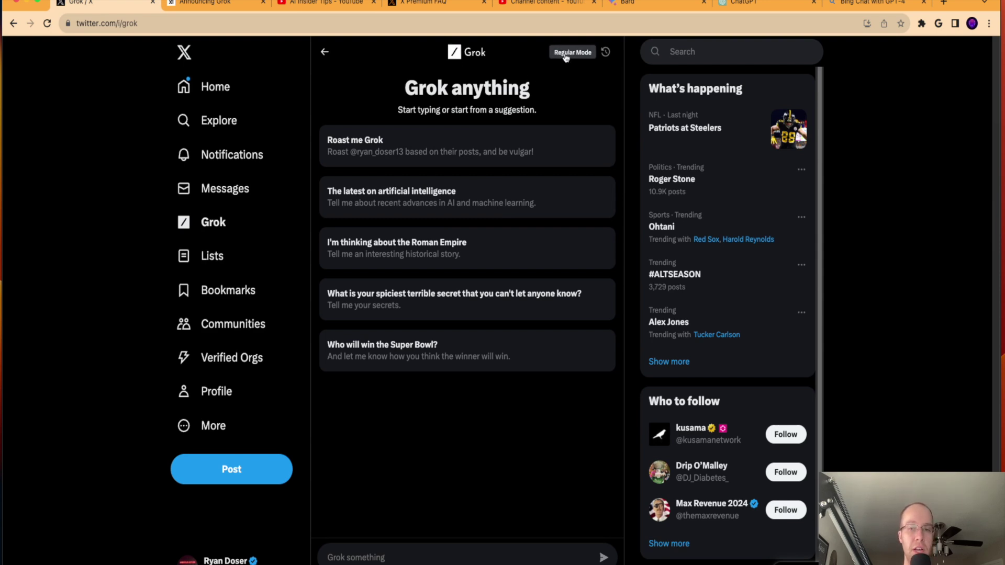
click(565, 57)
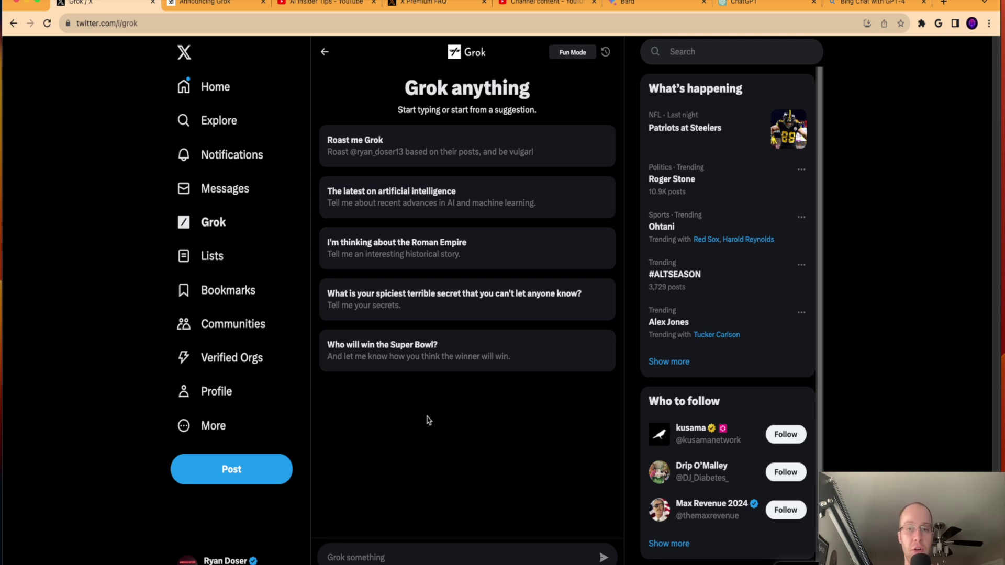
- Ask Grok 'Tell me about recent news and advancements in AI'
click(449, 552)
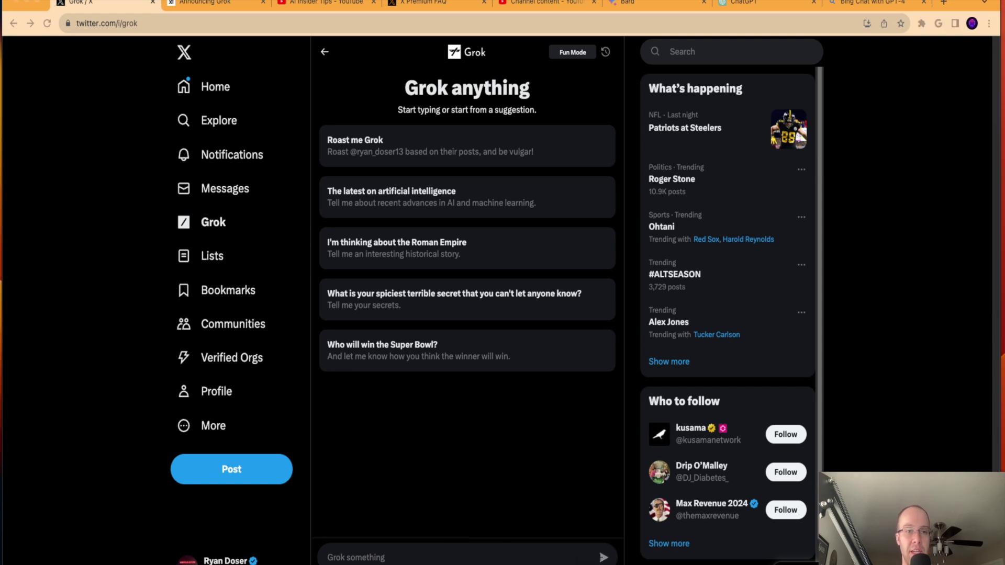
click(416, 554)
text(Tell me about recent news and advancements in AI)
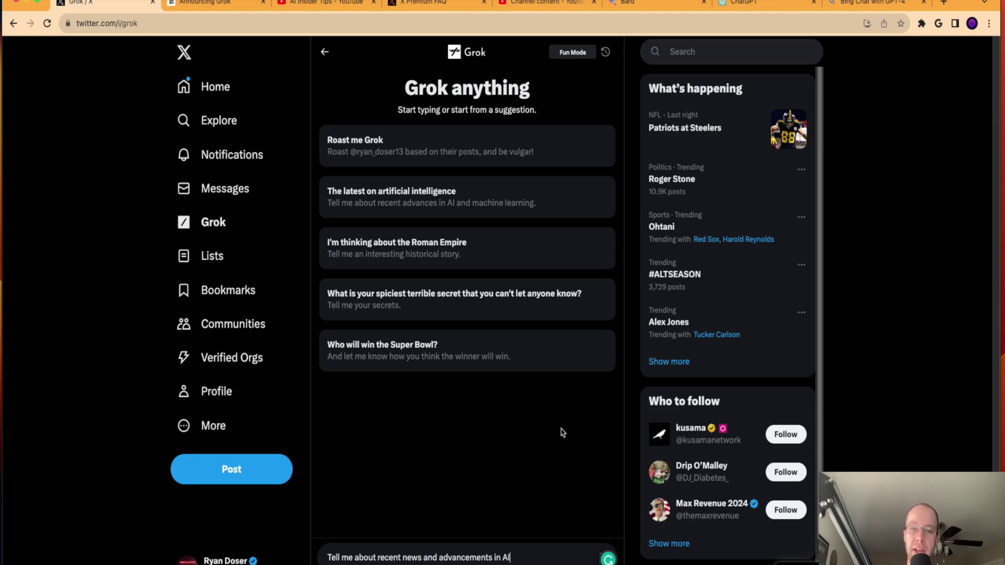
key(Return)
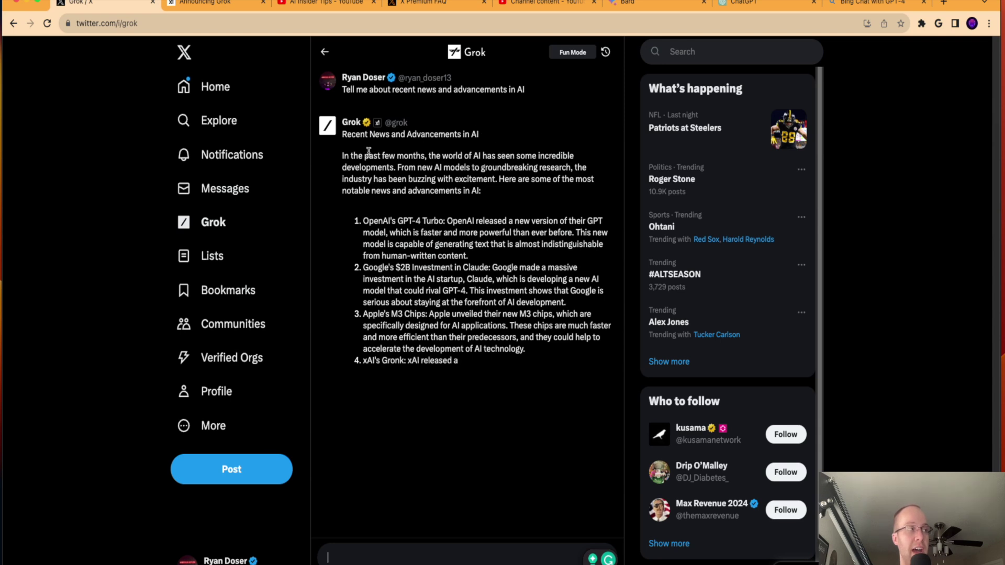
- Highlight parts of Grok's reply, including the GPT-4 Turbo and Google $2B investment items
drag(351, 156, 510, 164)
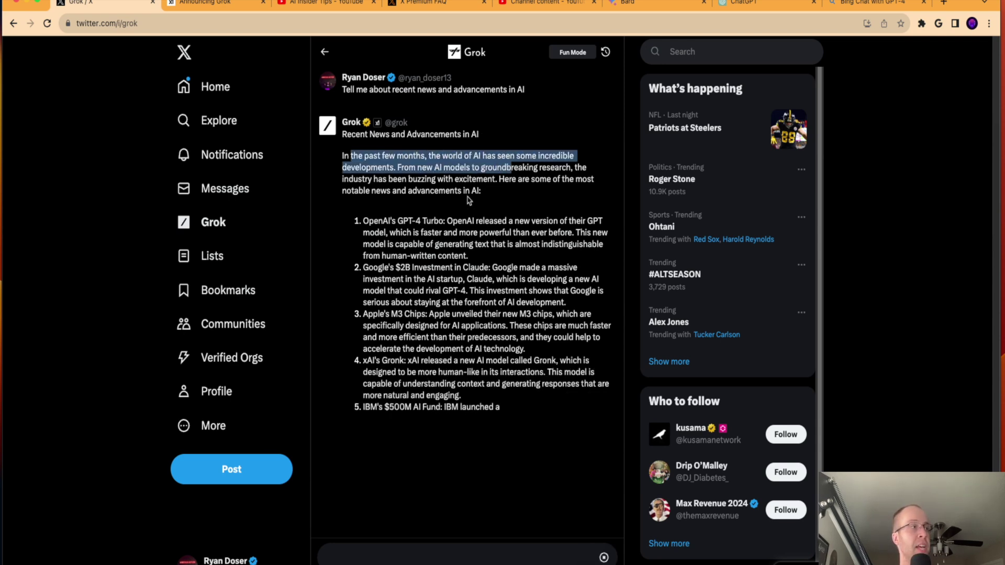
drag(377, 220, 442, 220)
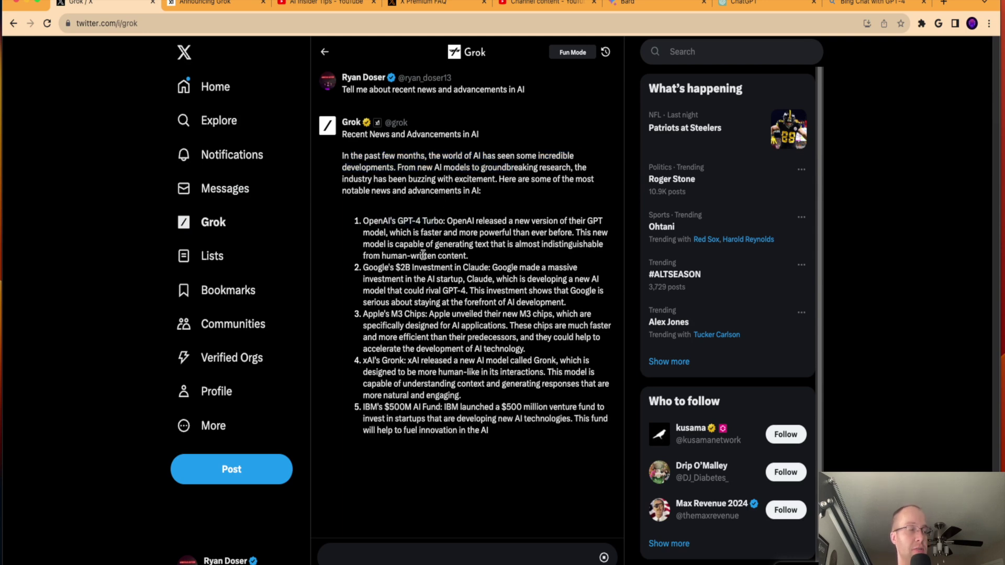
drag(385, 267, 419, 268)
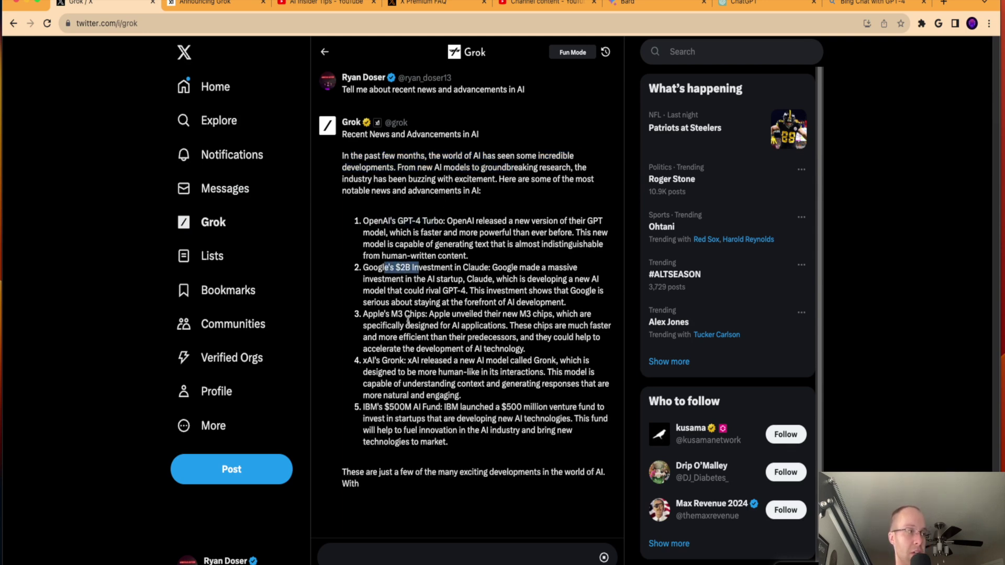
drag(388, 342, 406, 361)
scroll(406, 361, down, 2)
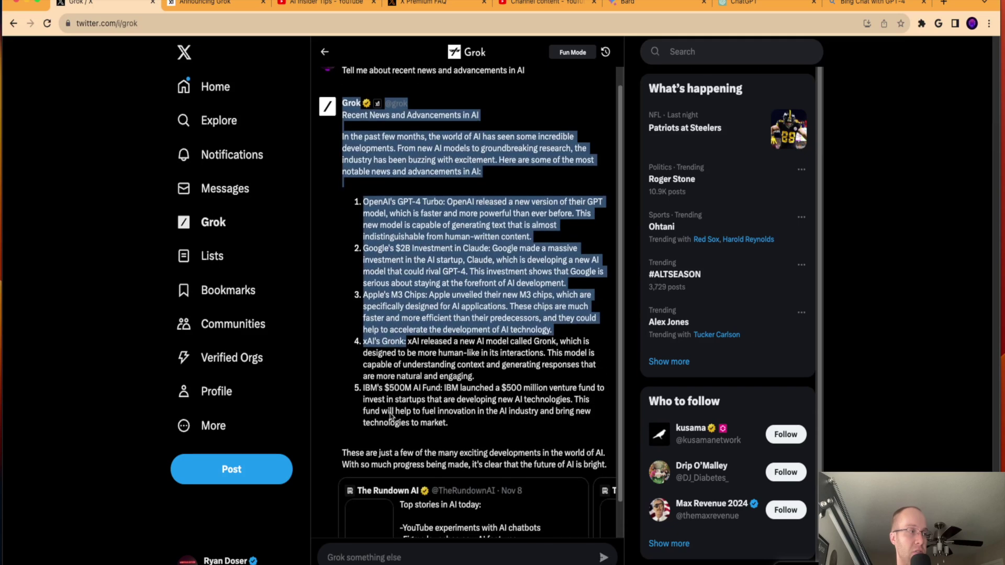
click(390, 407)
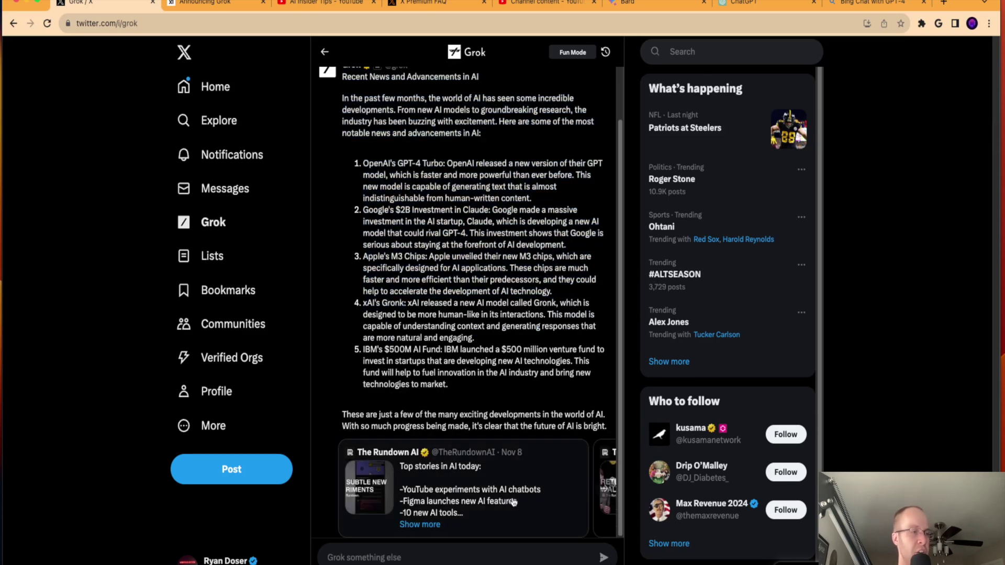
- Scroll back up the chat and select the original question line
mouse_move(589, 492)
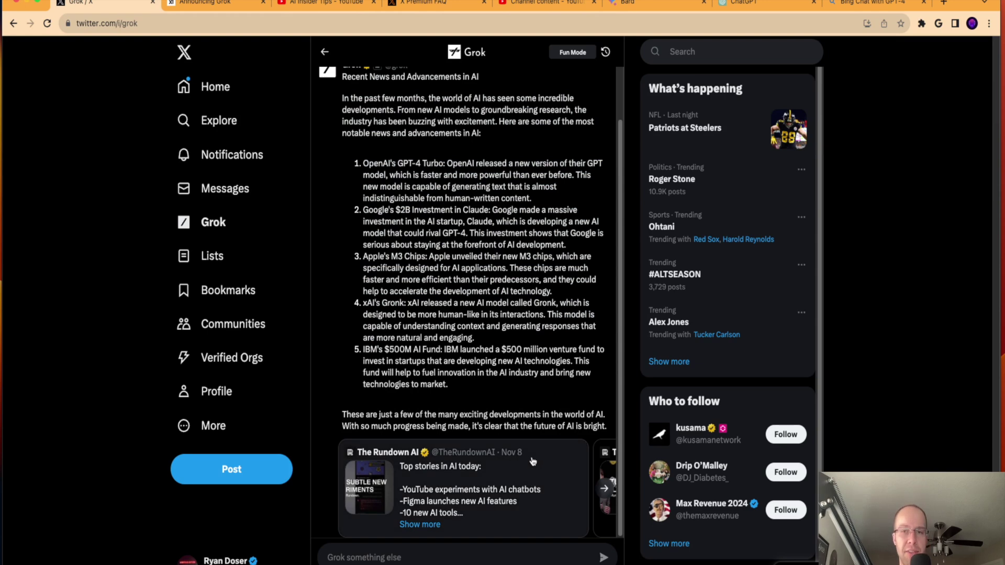
click(485, 557)
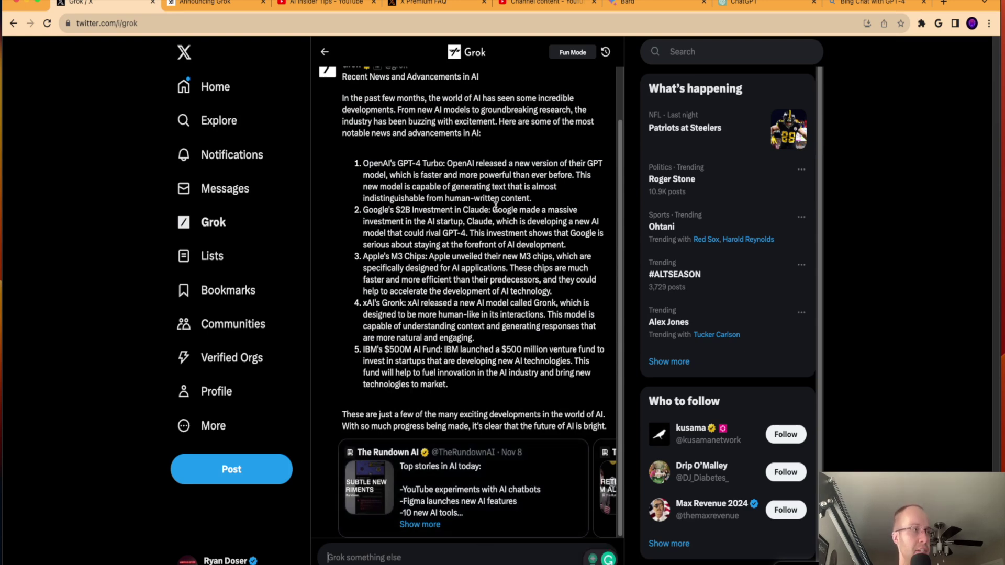
scroll(495, 207, up, 2)
drag(525, 89, 338, 89)
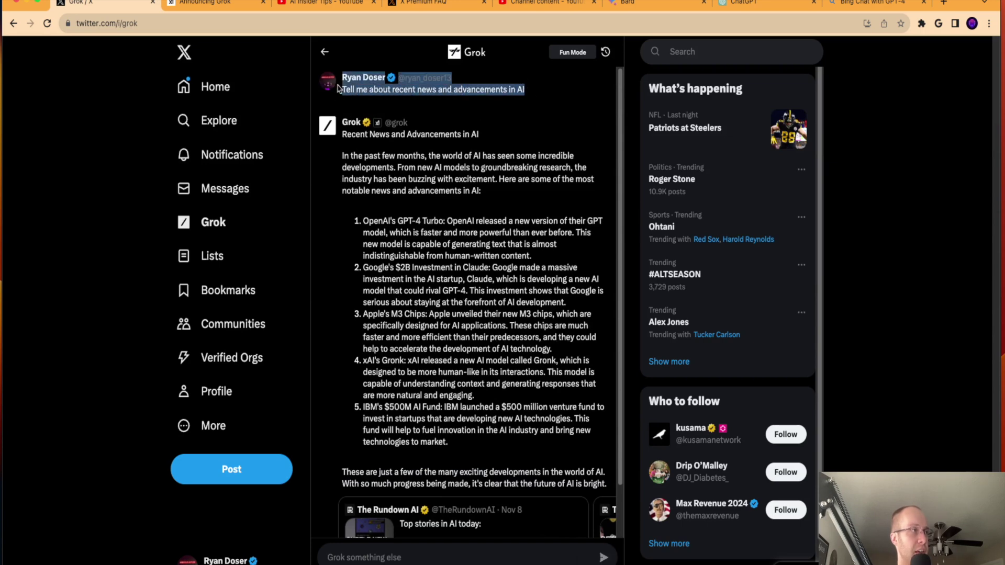
- Wipe the previous Grok conversation after confirming with Yes
click(533, 99)
click(605, 52)
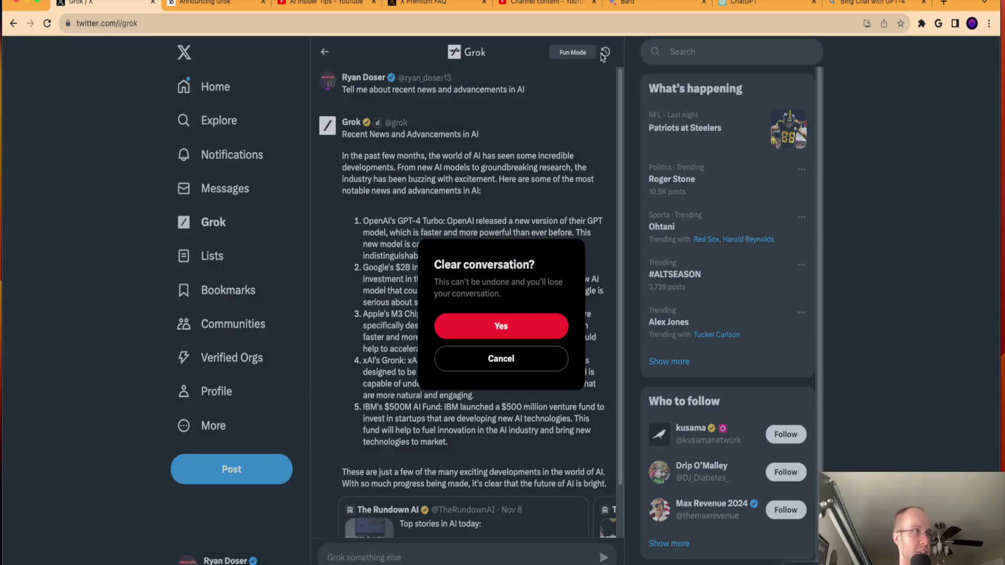
click(538, 330)
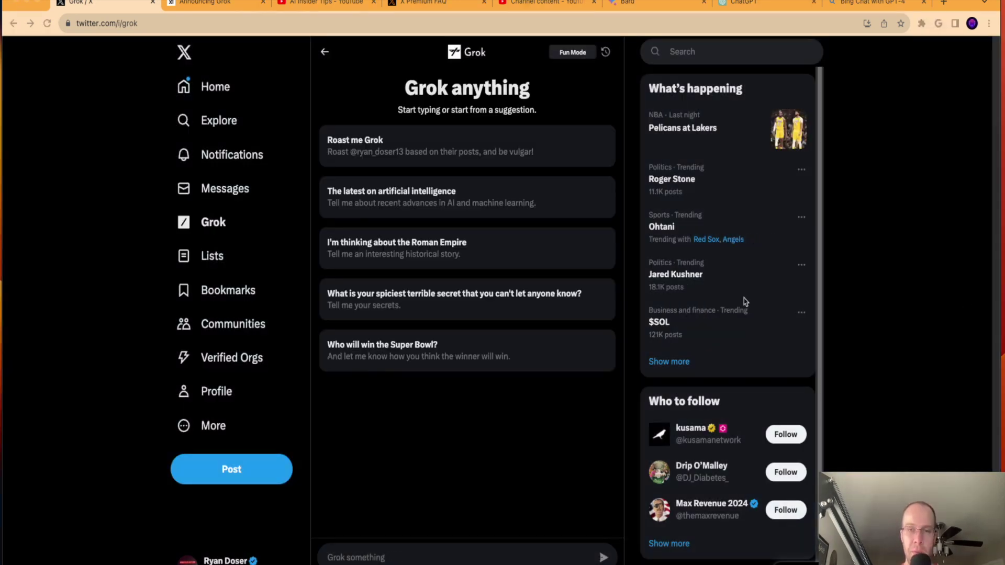
- Ask Grok 'What are the top news stories today about AI?', then go to Bard
click(453, 548)
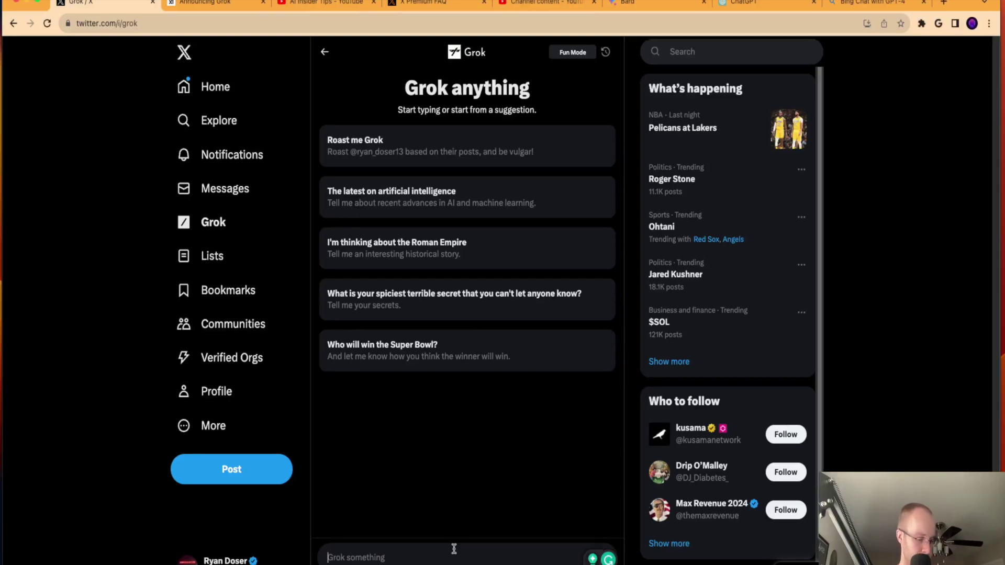
text(What are the top news stories today about AI?)
key(Return)
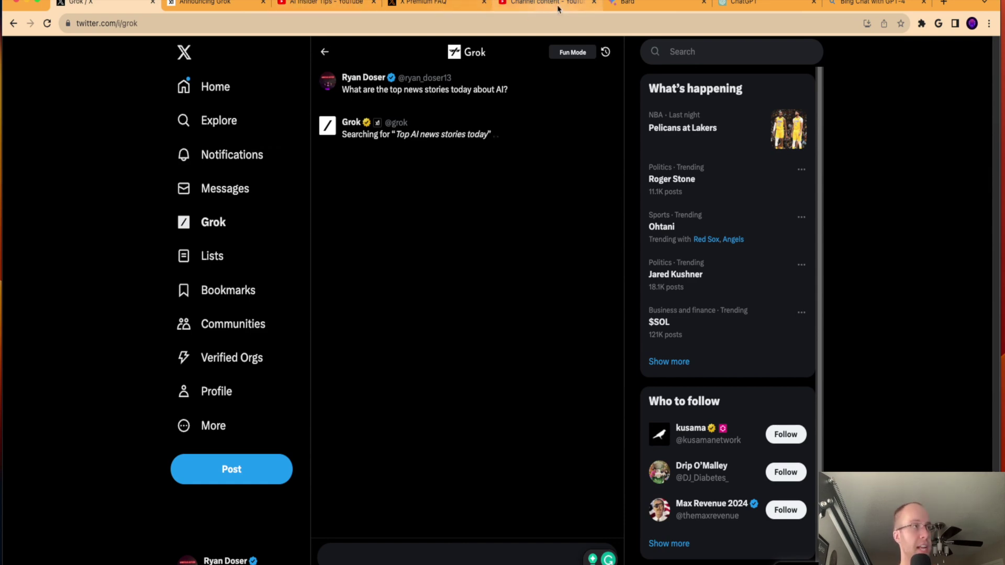
click(641, 3)
- Ask Bard 'What are the top news stories today about AI?'
click(603, 539)
text(What are the top news stories today about AI?)
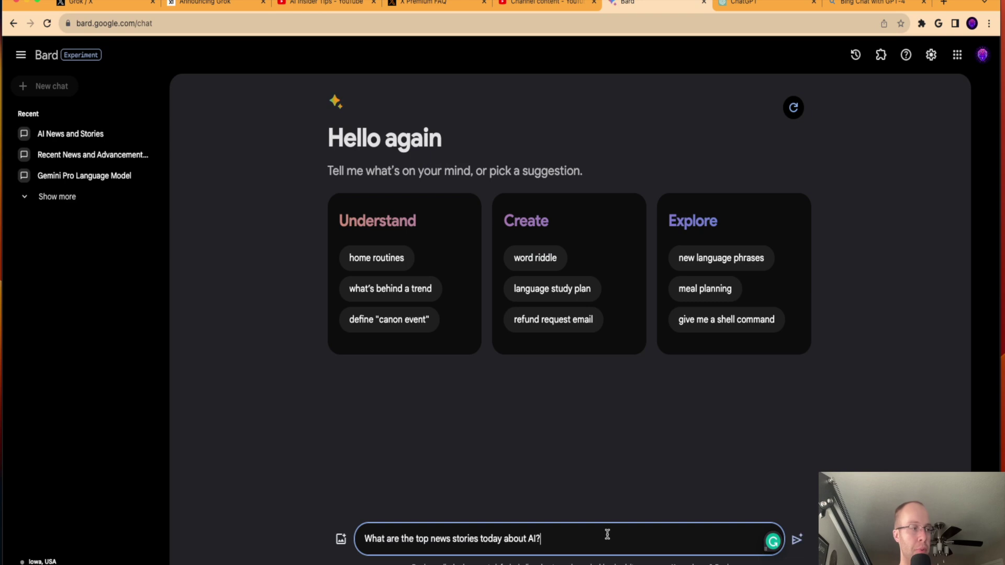
key(Return)
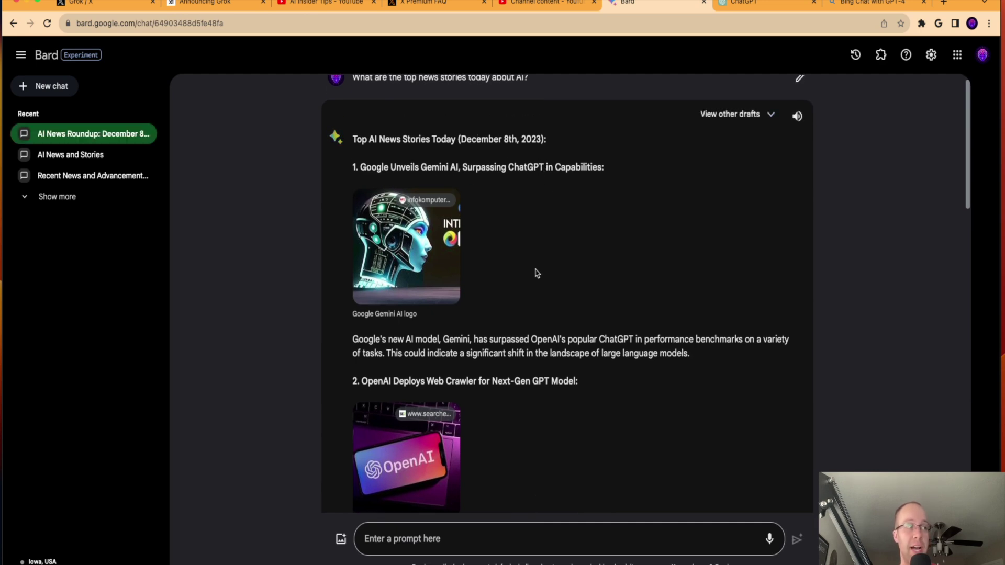
- Scroll through Bard's ten dated AI news items, starting with Gemini surpassing ChatGPT
scroll(503, 259, down, 3)
scroll(442, 261, down, 1)
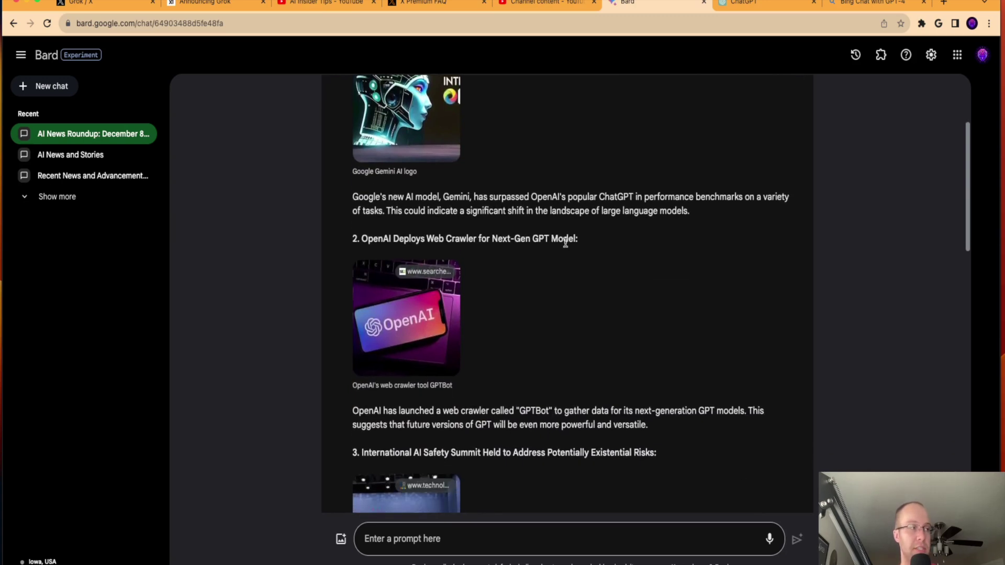
scroll(565, 243, down, 1)
scroll(563, 246, down, 4)
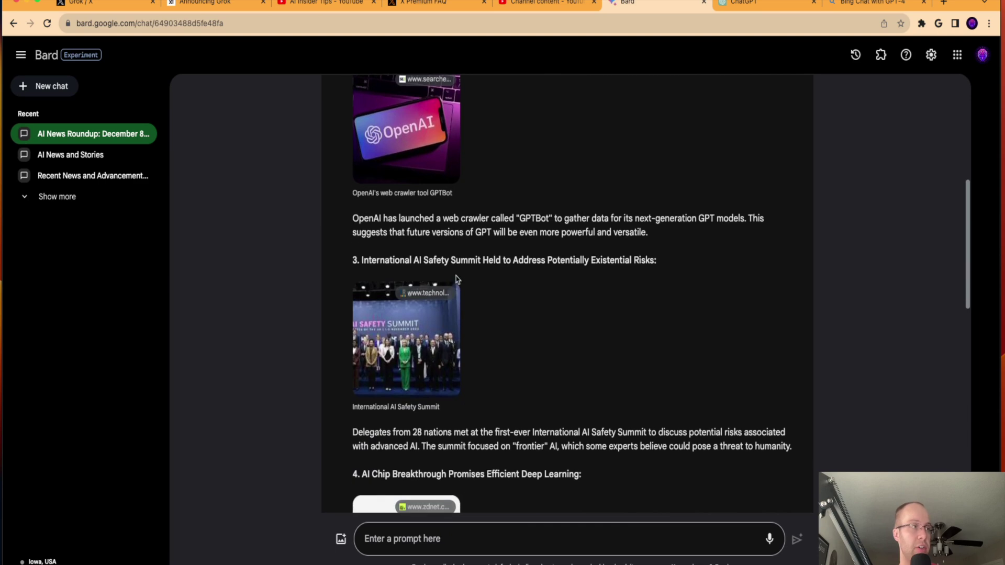
scroll(565, 260, down, 5)
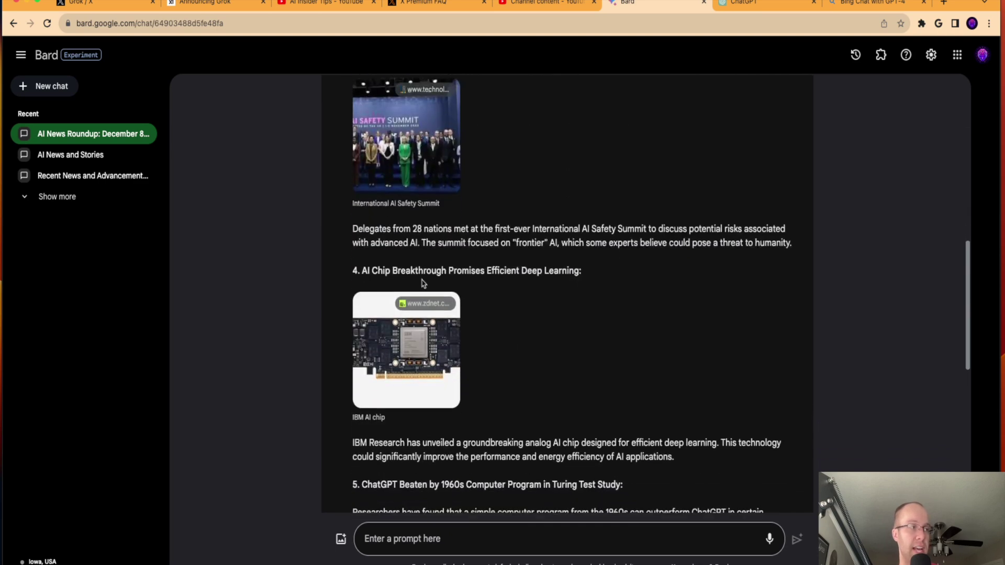
scroll(471, 280, down, 1)
scroll(483, 278, down, 6)
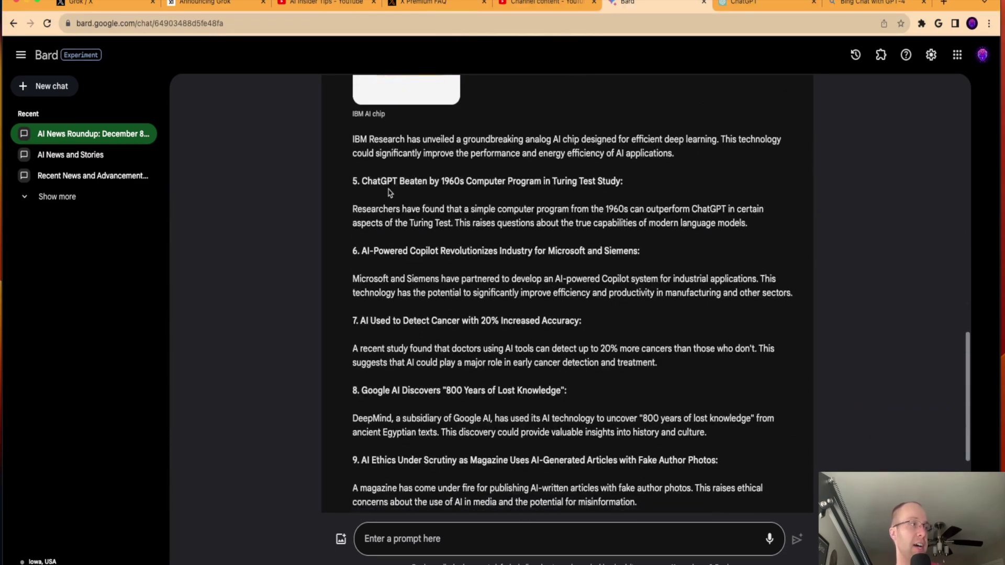
drag(376, 180, 575, 183)
click(562, 225)
scroll(539, 236, down, 3)
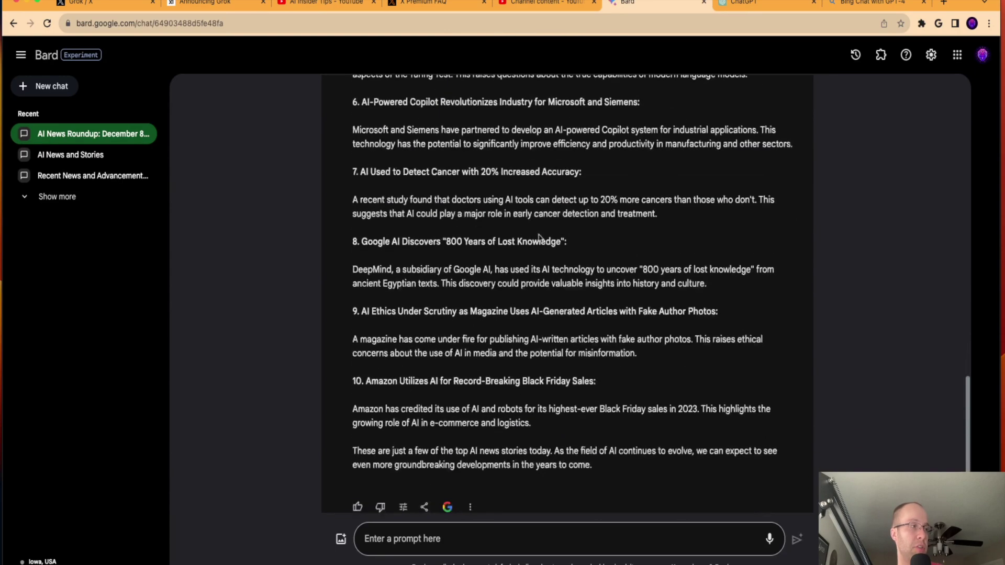
scroll(542, 241, up, 20)
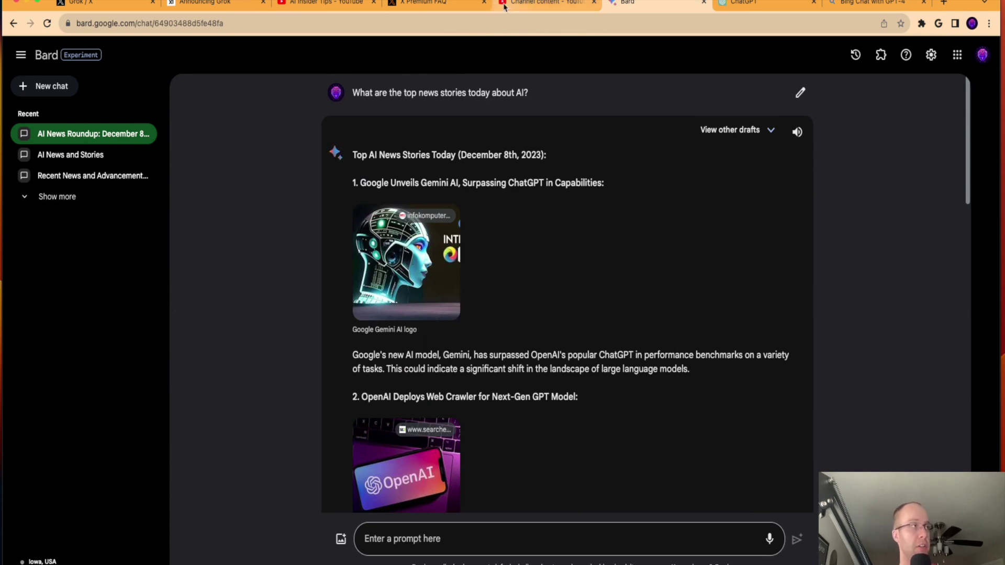
- Highlight Grok's five stories: Gemini, Stability AI, Meta VR avatars, Grok rollout and AI Edge
click(79, 2)
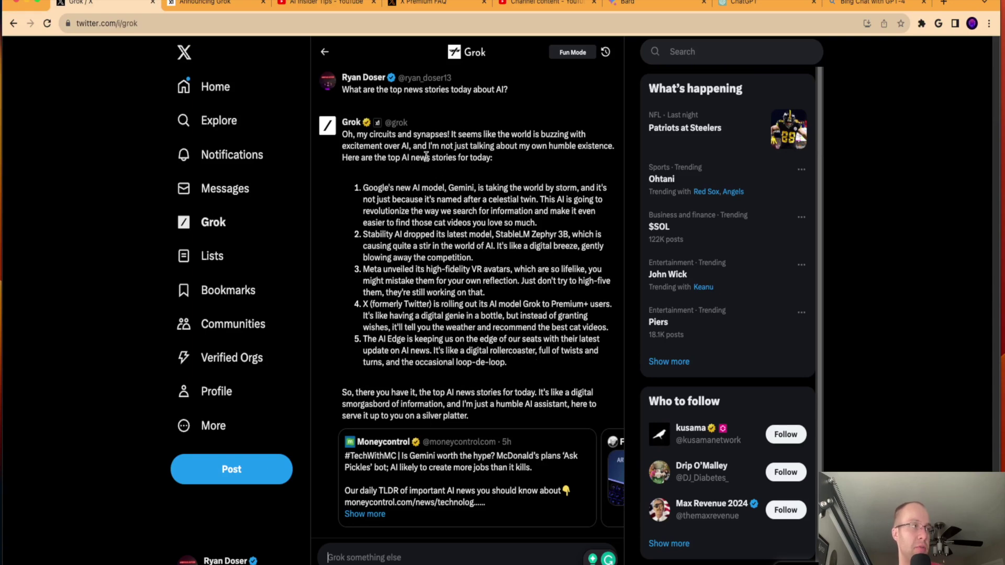
drag(349, 158, 503, 162)
click(501, 161)
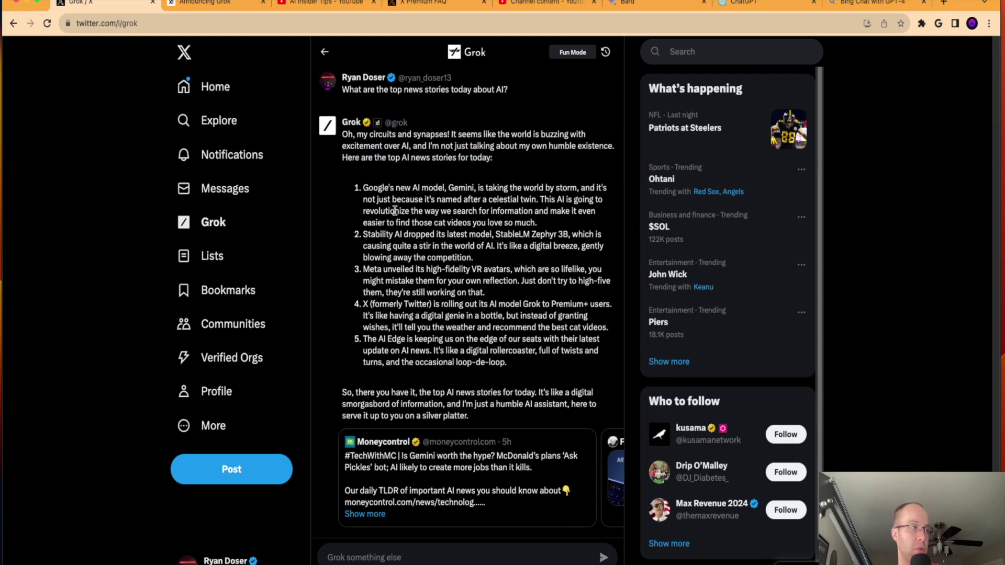
drag(369, 188, 474, 188)
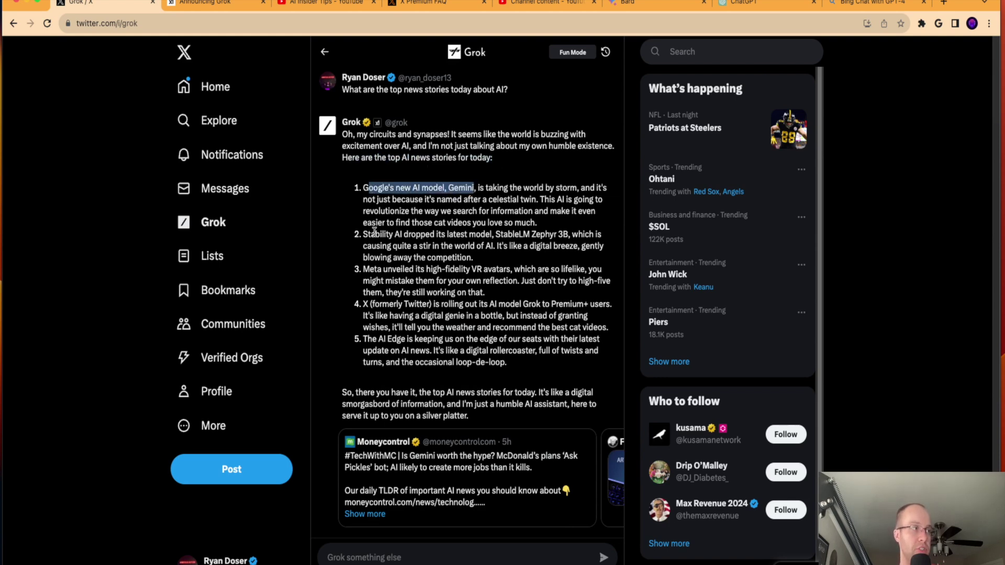
drag(370, 234, 499, 235)
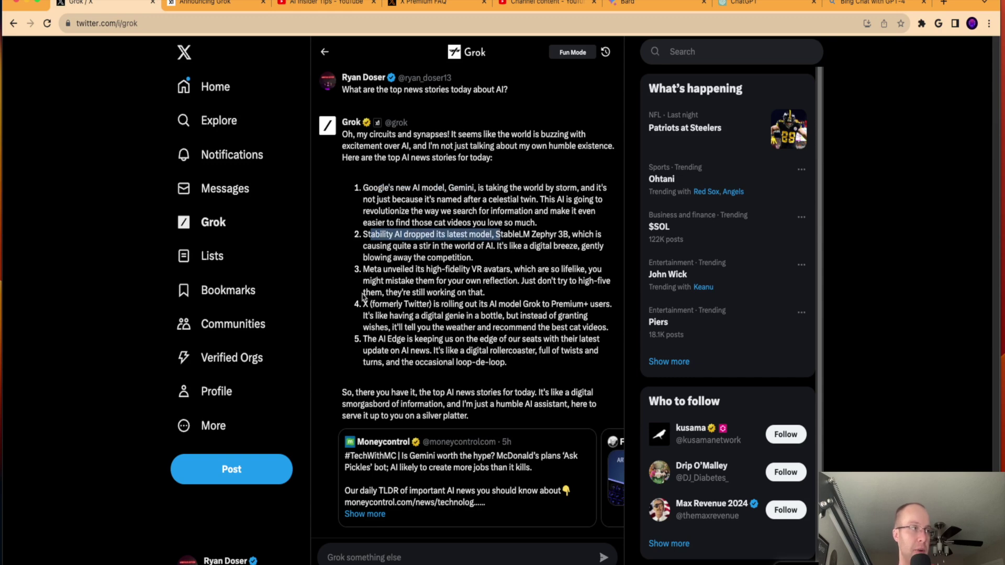
drag(388, 270, 481, 270)
drag(391, 308, 580, 310)
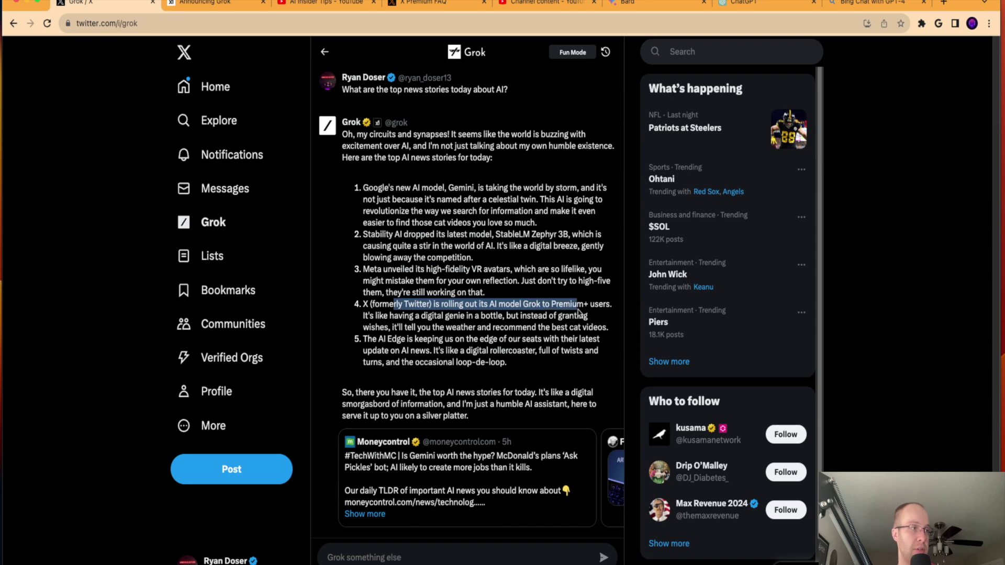
click(580, 311)
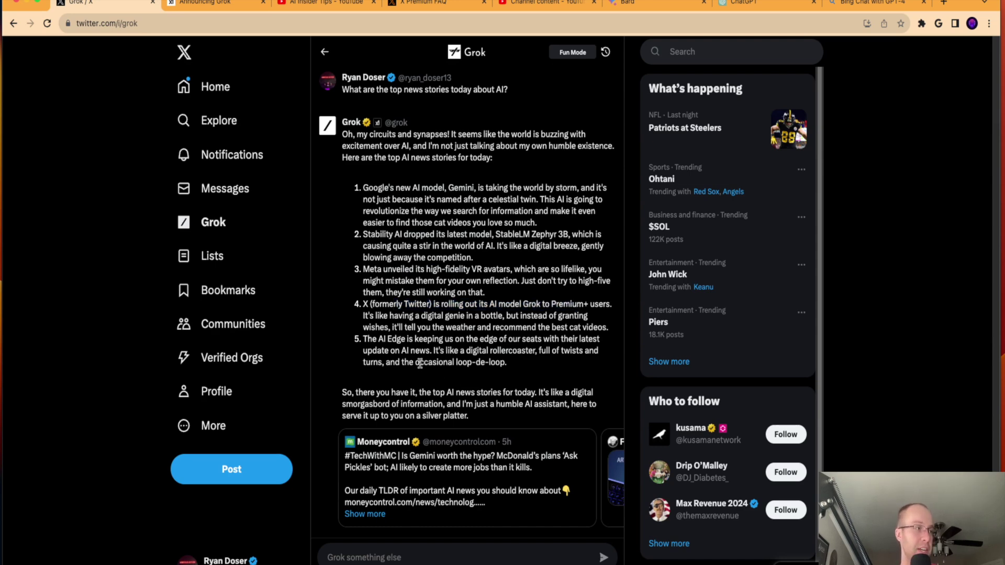
drag(385, 340, 526, 350)
click(523, 349)
double_click(524, 349)
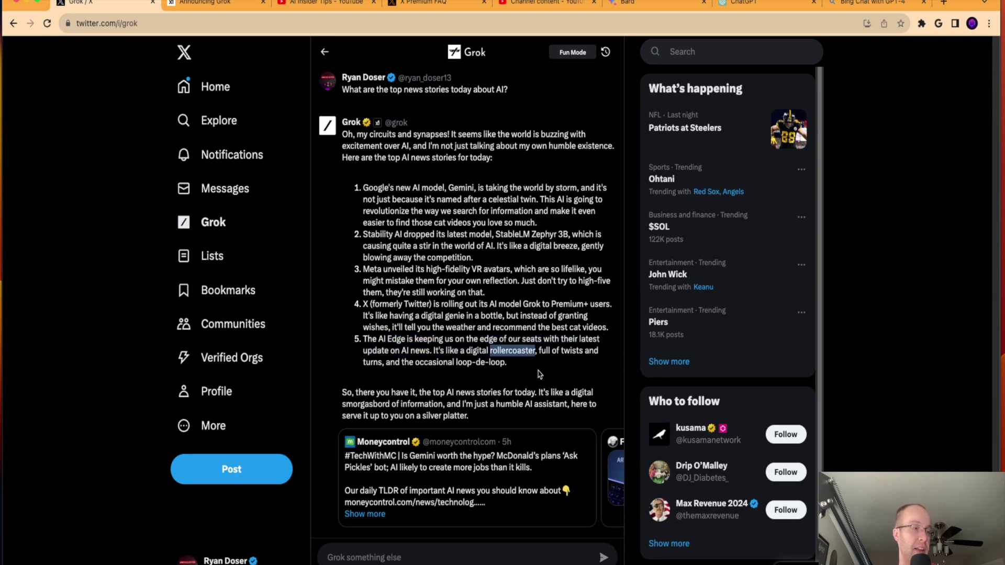
- Page forward and back through the related news posts under Grok's answer
click(613, 485)
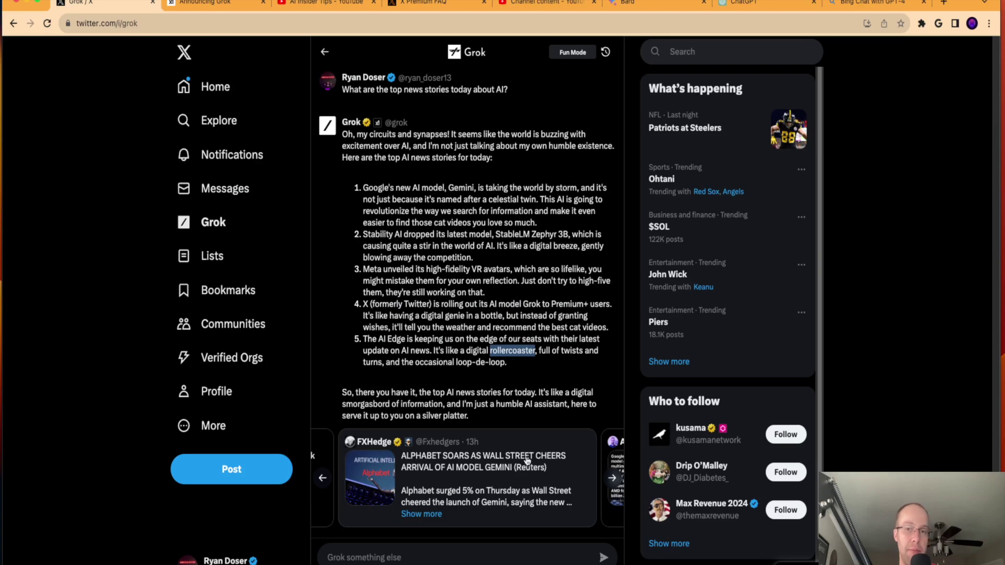
click(320, 479)
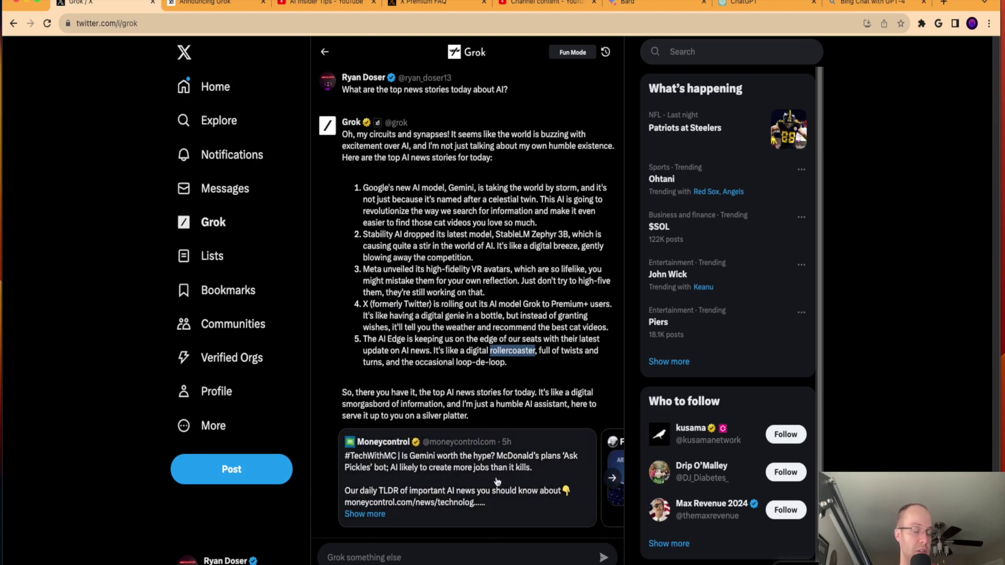
click(613, 478)
click(612, 478)
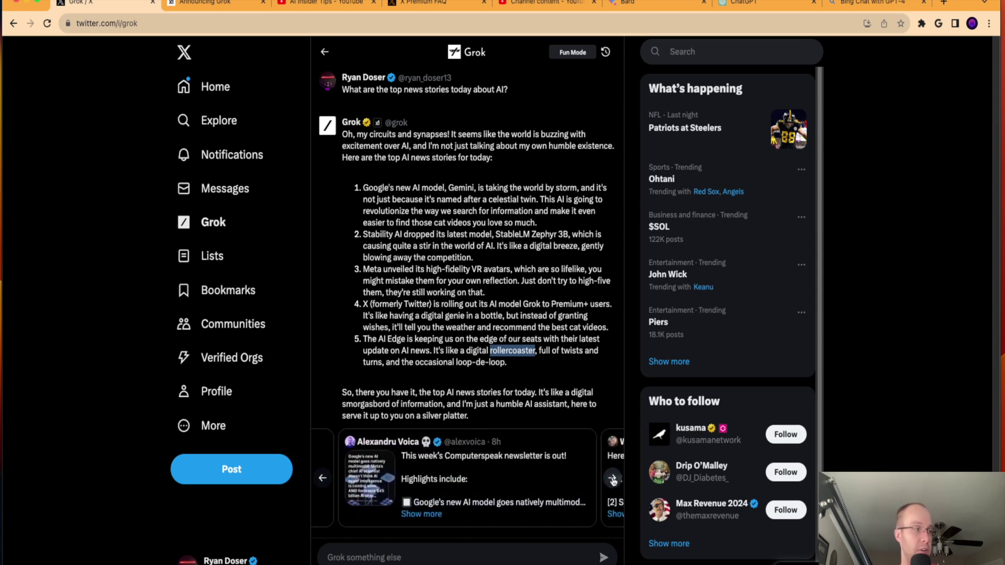
click(612, 478)
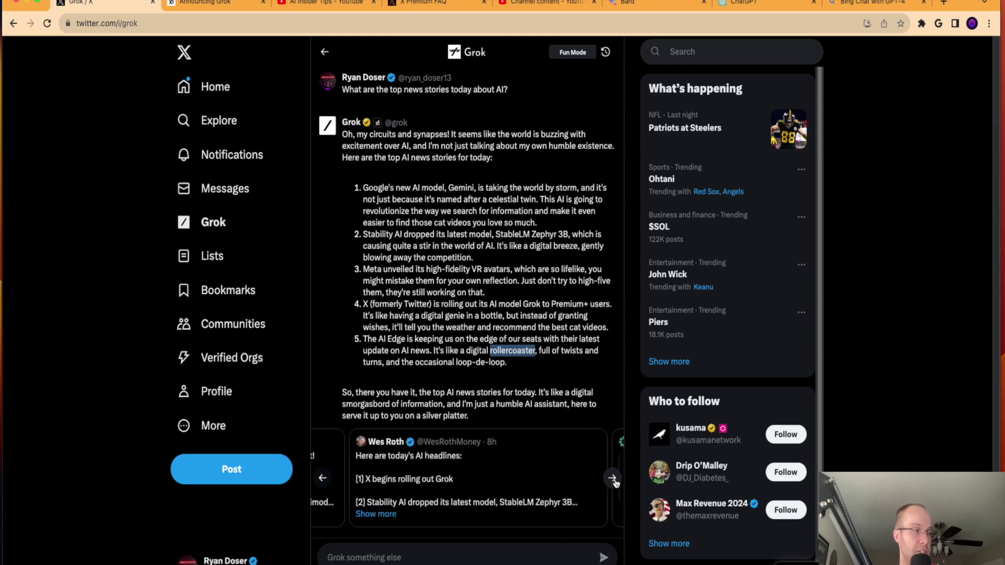
click(612, 478)
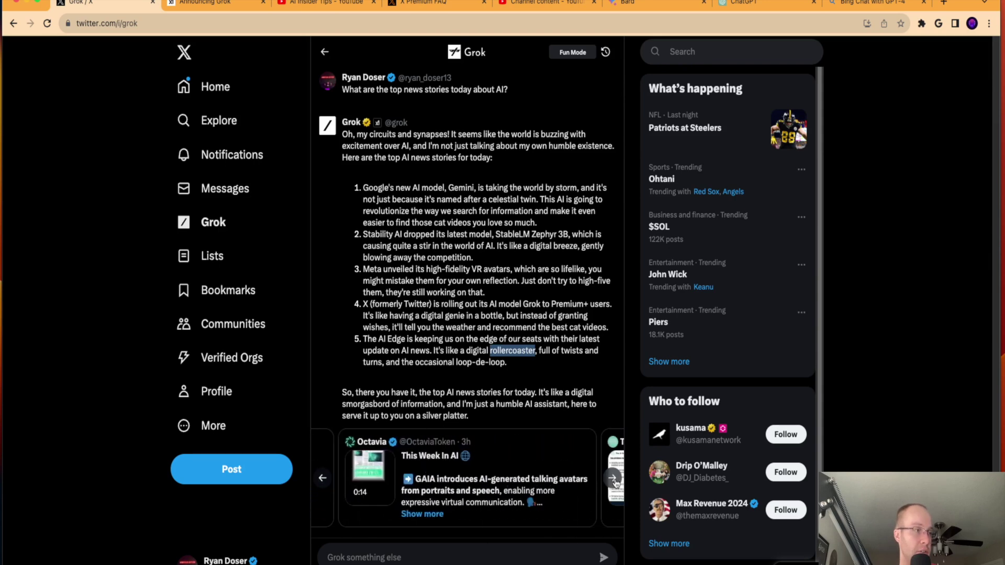
- Clear the news conversation and switch Grok from Fun Mode to Regular Mode
click(606, 52)
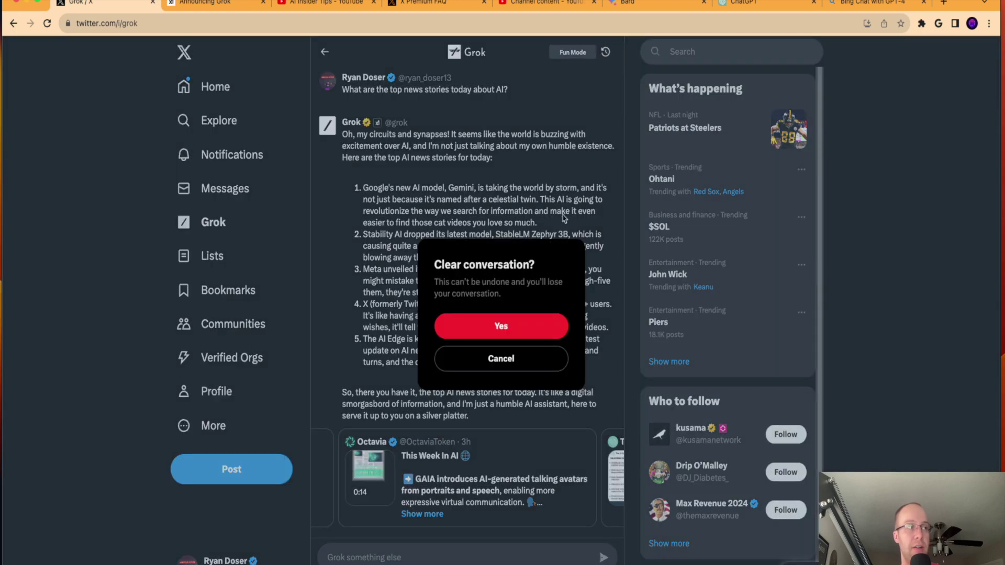
click(535, 323)
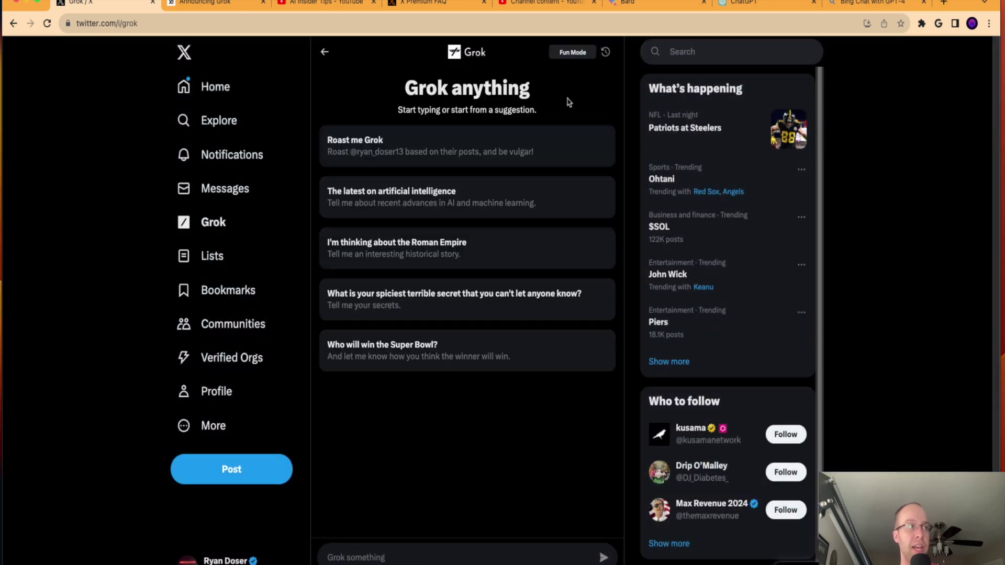
click(572, 53)
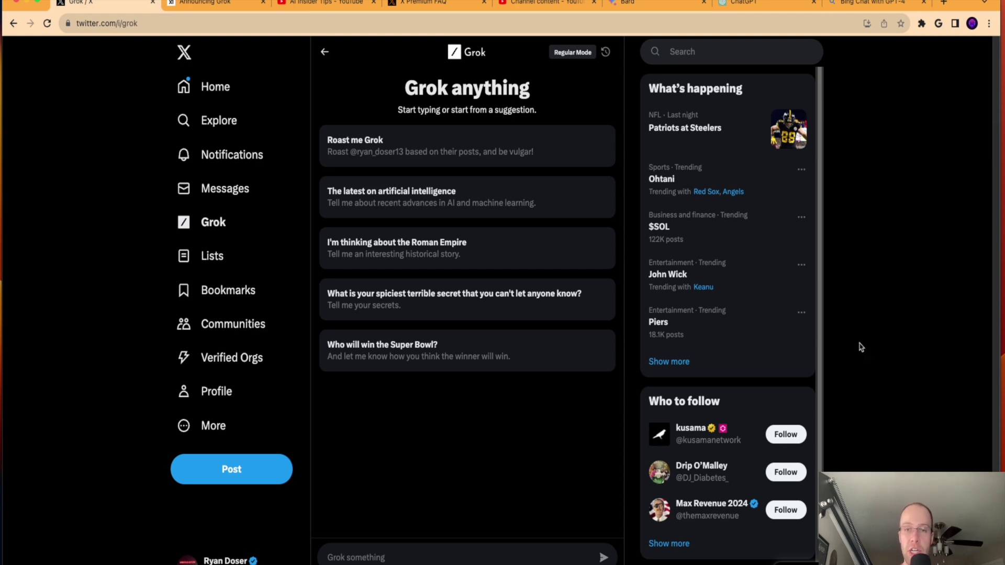
- Ask Grok 'Create me an image of a dog' and review its text-only reply
click(511, 553)
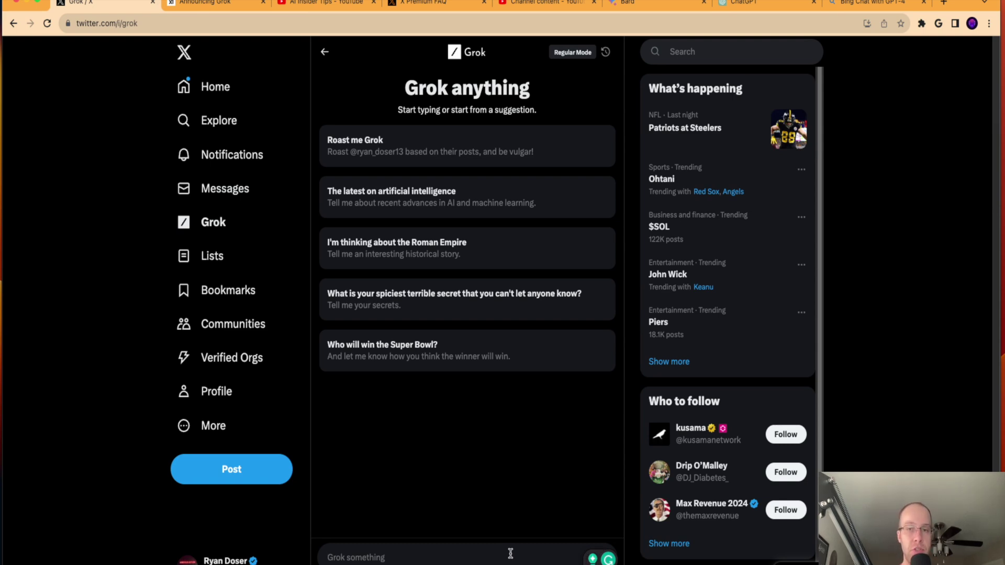
text(Create me a)
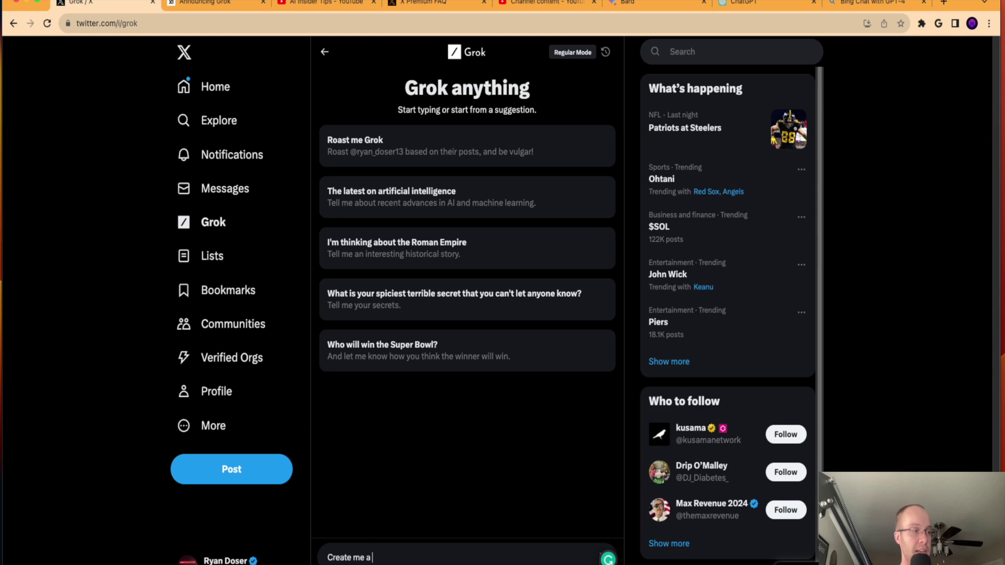
text(n image of a dog)
key(Return)
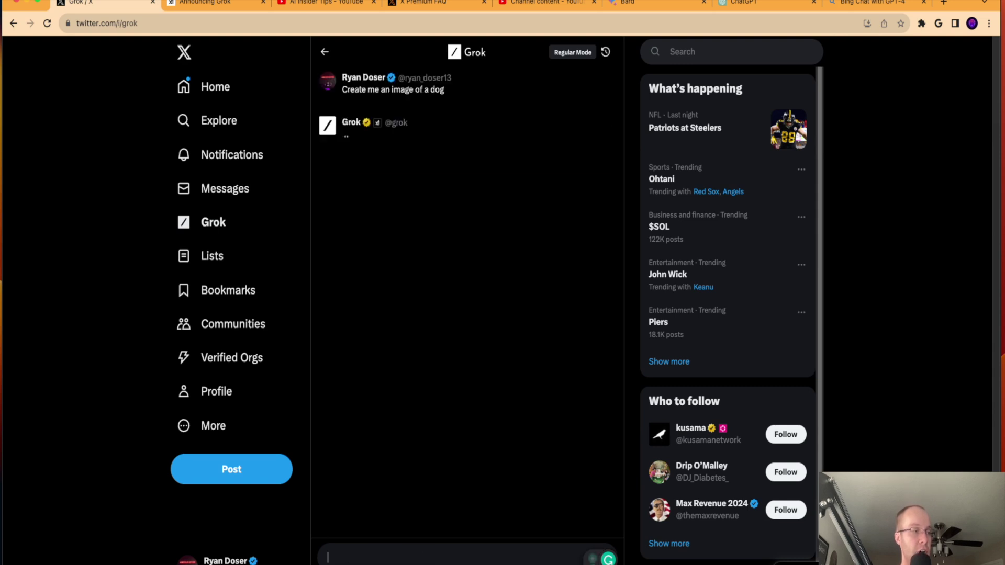
drag(453, 90, 343, 90)
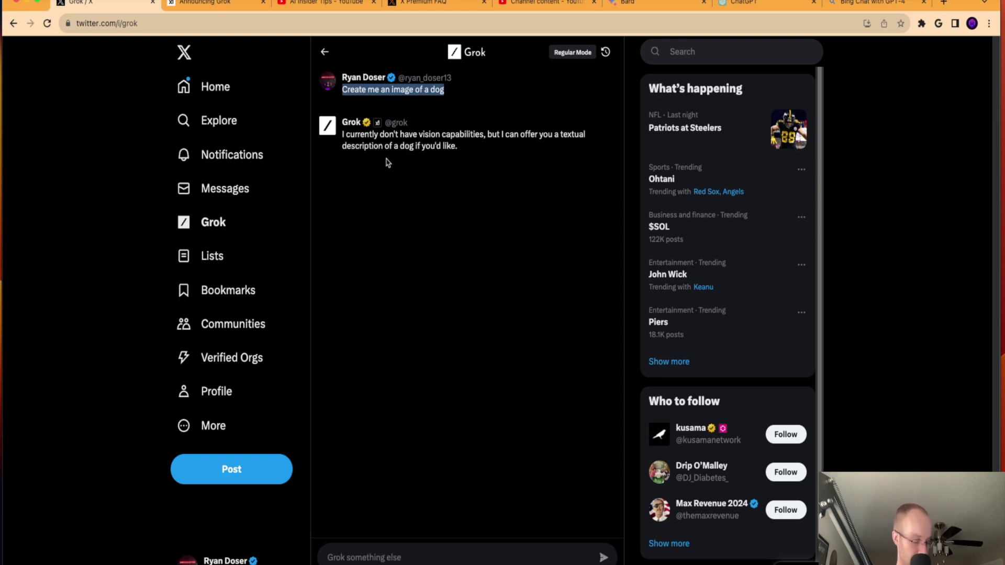
click(481, 148)
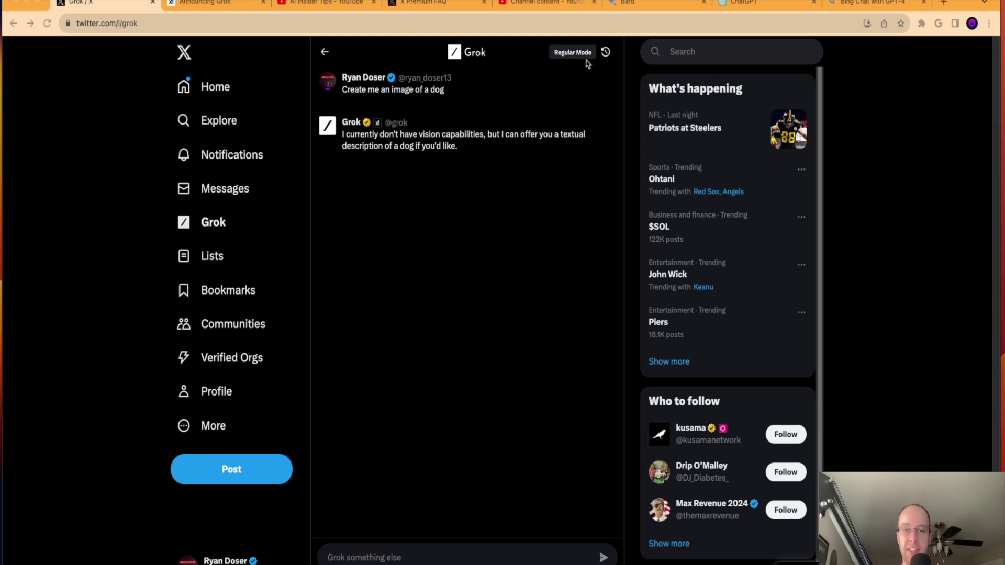
- Clear the dog chat, ask Grok 'Describe how SEO works in simple terms', then switch to Bard
click(605, 51)
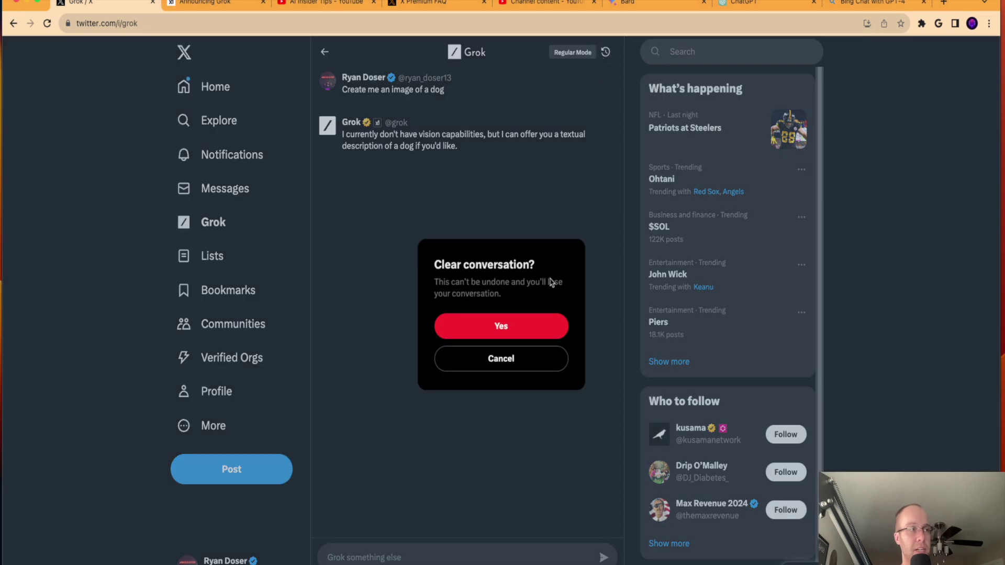
click(536, 321)
click(471, 557)
text(Describe how SEO works in simple terms)
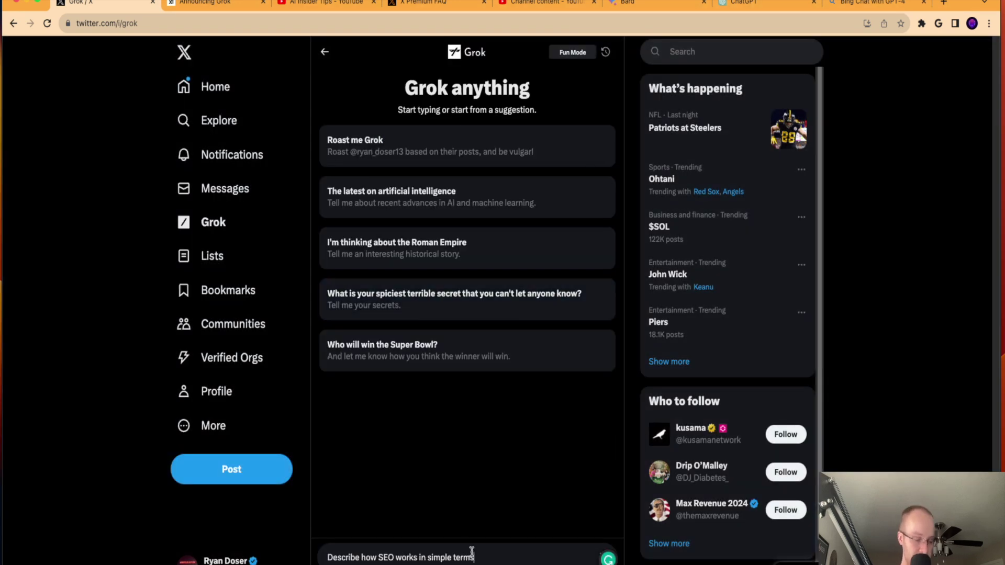
key(Return)
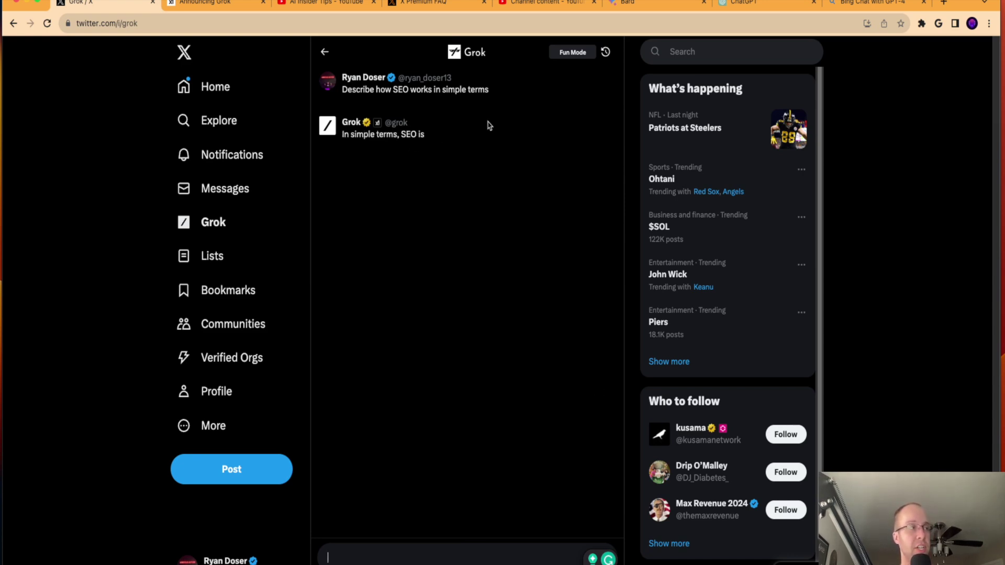
key(super+6)
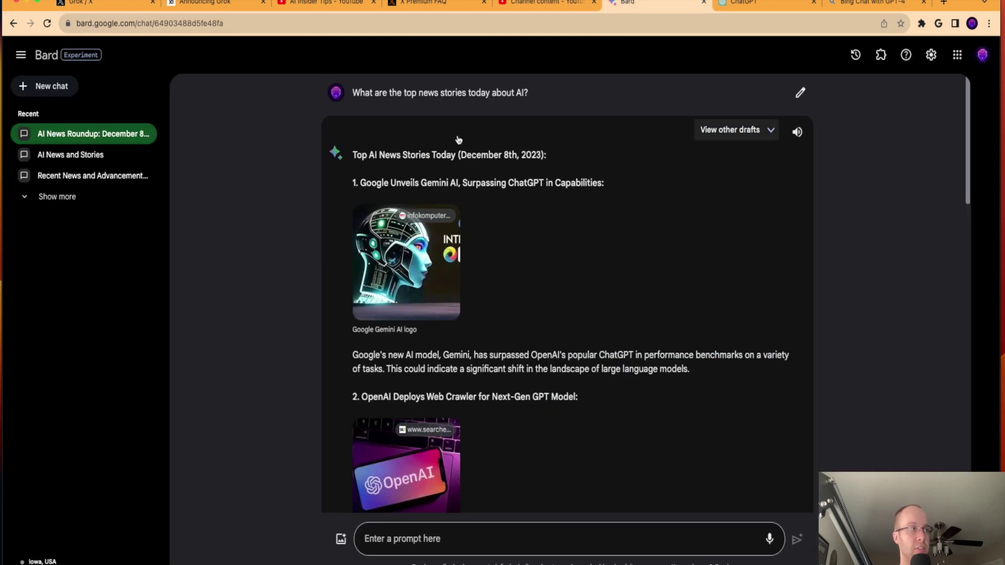
- Ask Bard in a new chat to 'Describe how SEO works in simple terms' and scroll its reply
click(60, 86)
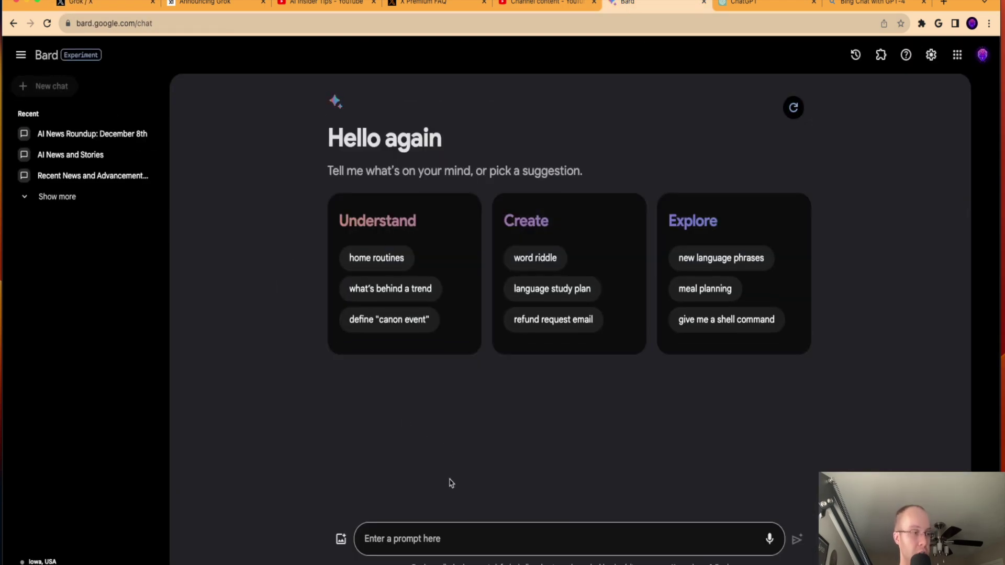
click(475, 540)
text(Describe how SEO works in simple terms)
key(Return)
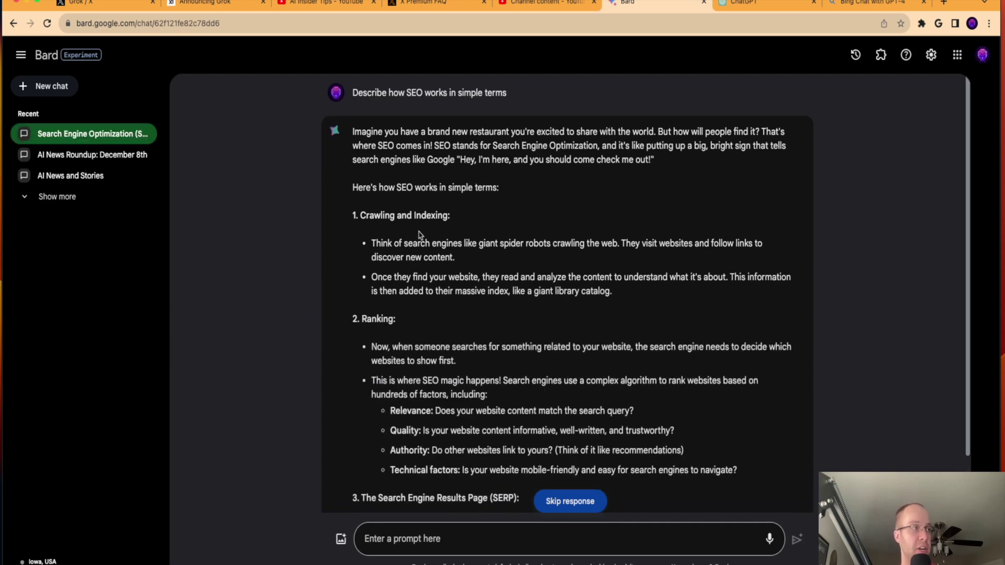
scroll(468, 211, down, 2)
scroll(468, 211, down, 3)
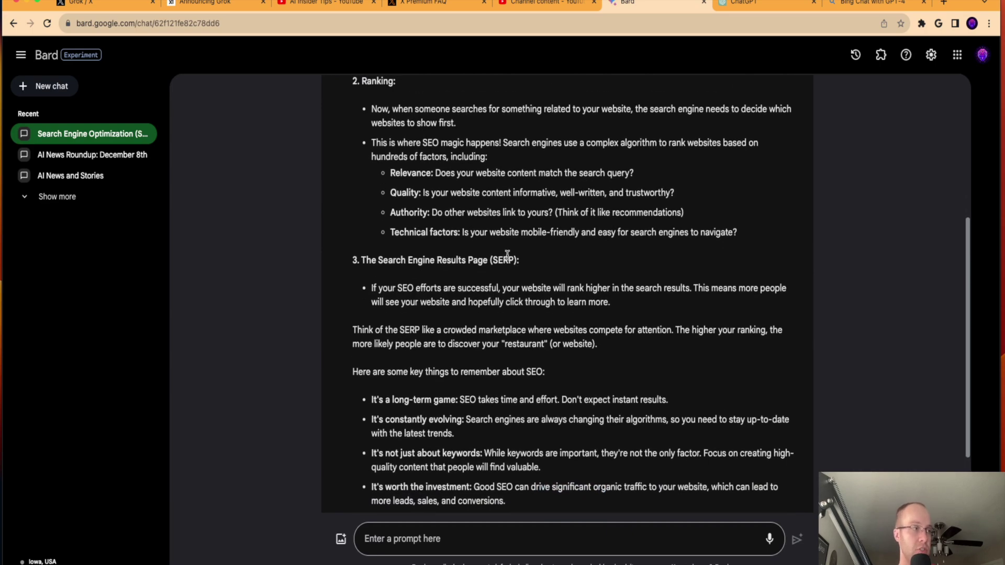
scroll(507, 255, down, 2)
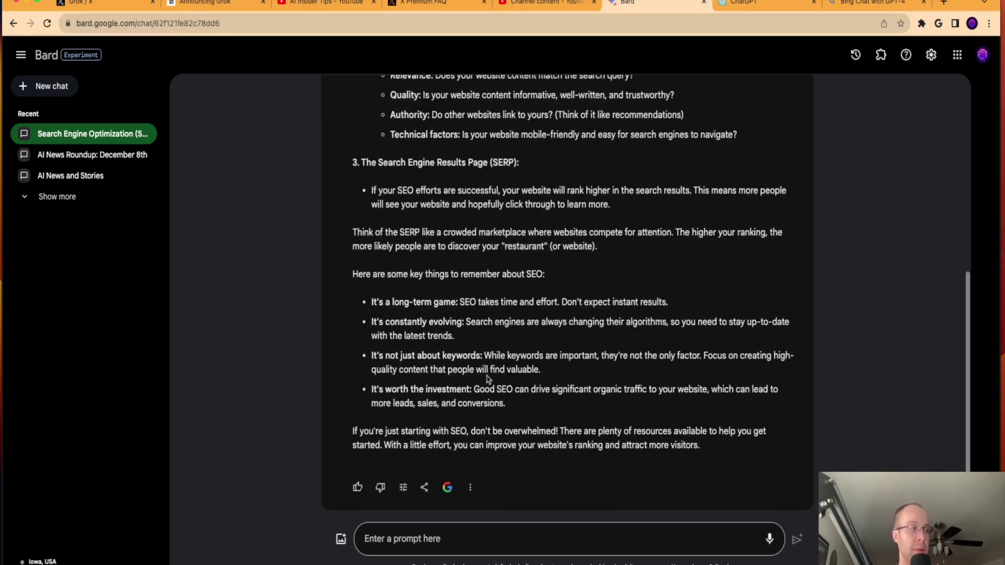
scroll(530, 361, up, 7)
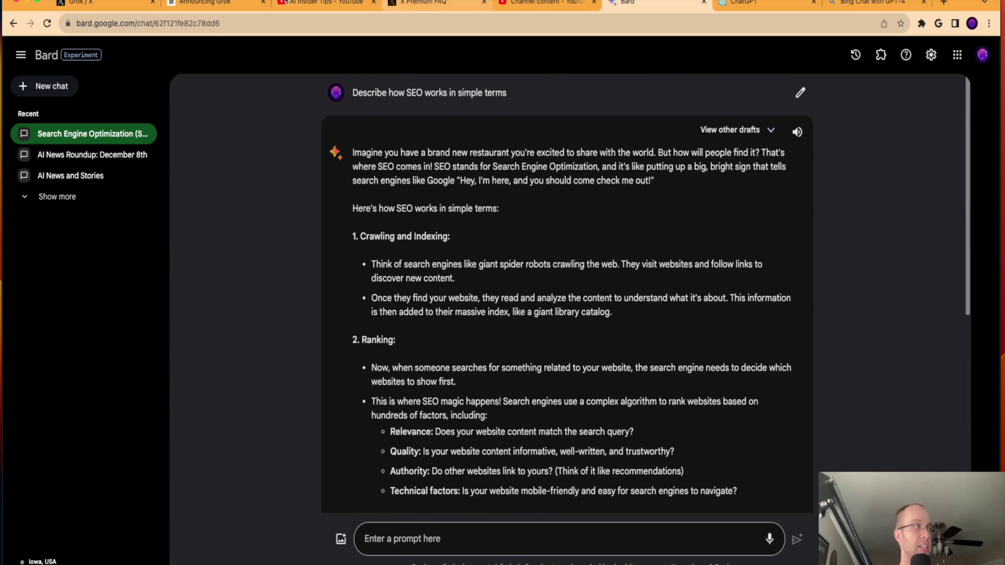
click(84, 3)
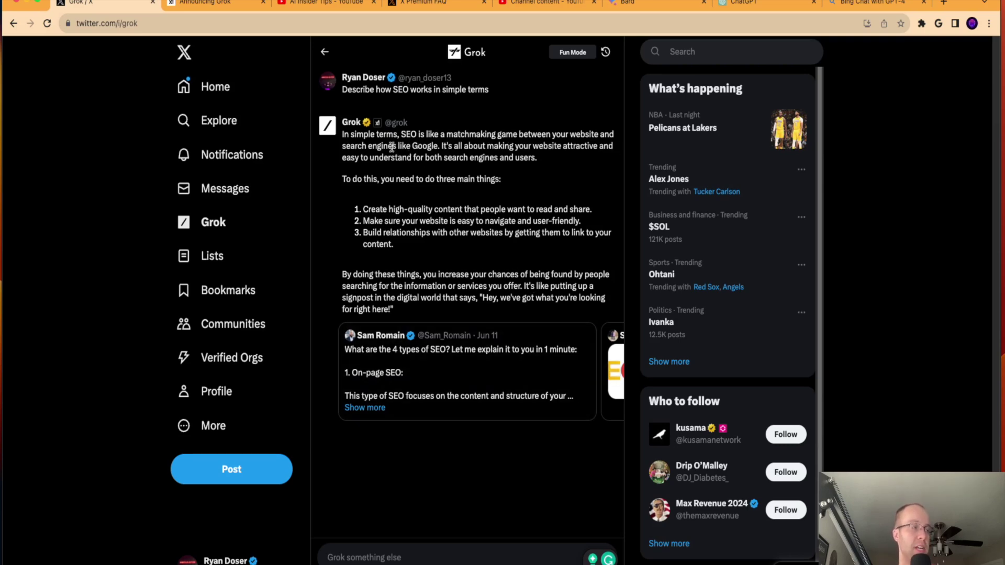
- Read Grok's SEO answer, highlighting passages including the closing paragraph
drag(390, 148, 446, 150)
click(460, 153)
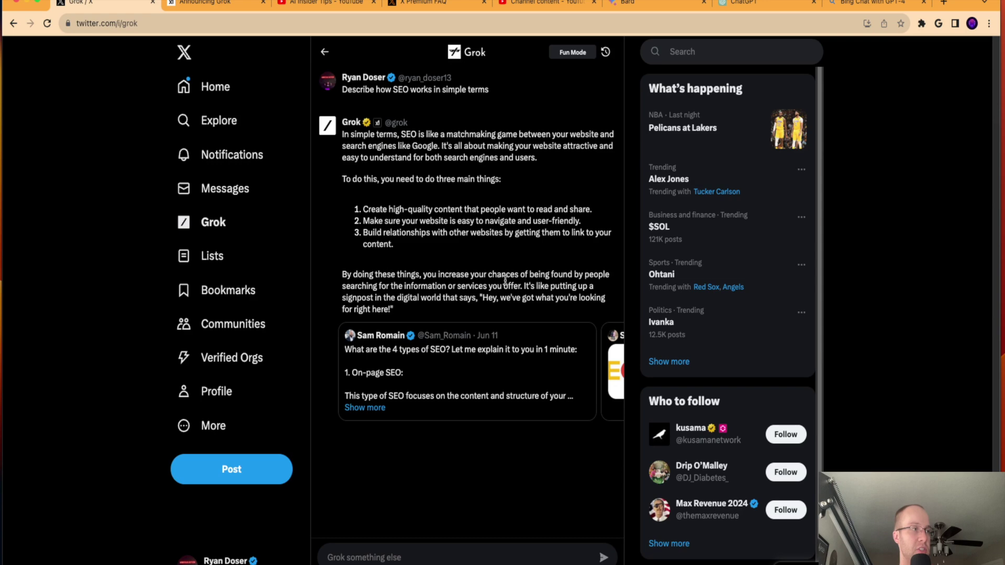
drag(442, 287, 535, 287)
click(535, 286)
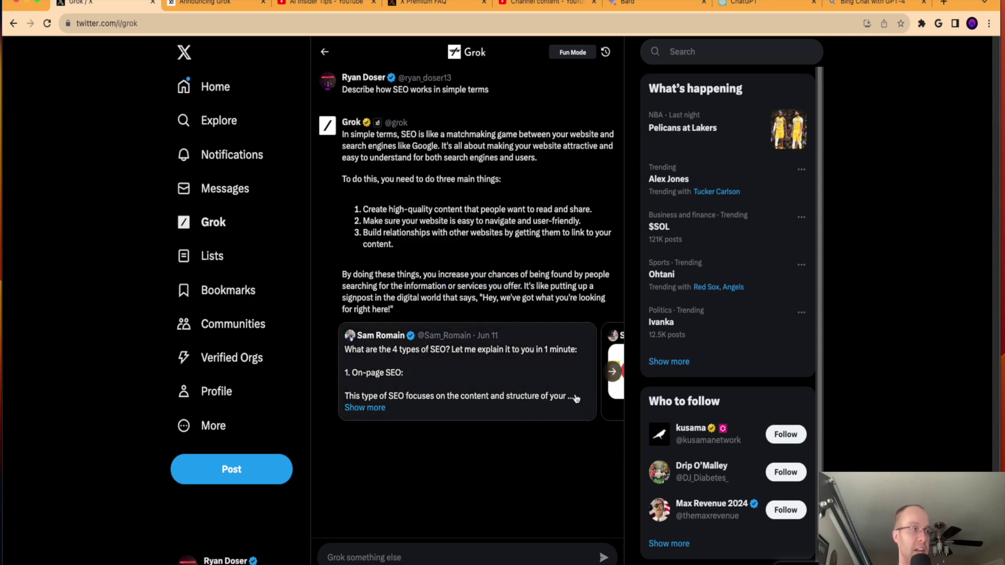
- Page forward seven cards through the related SEO posts, then back four
click(611, 373)
click(610, 377)
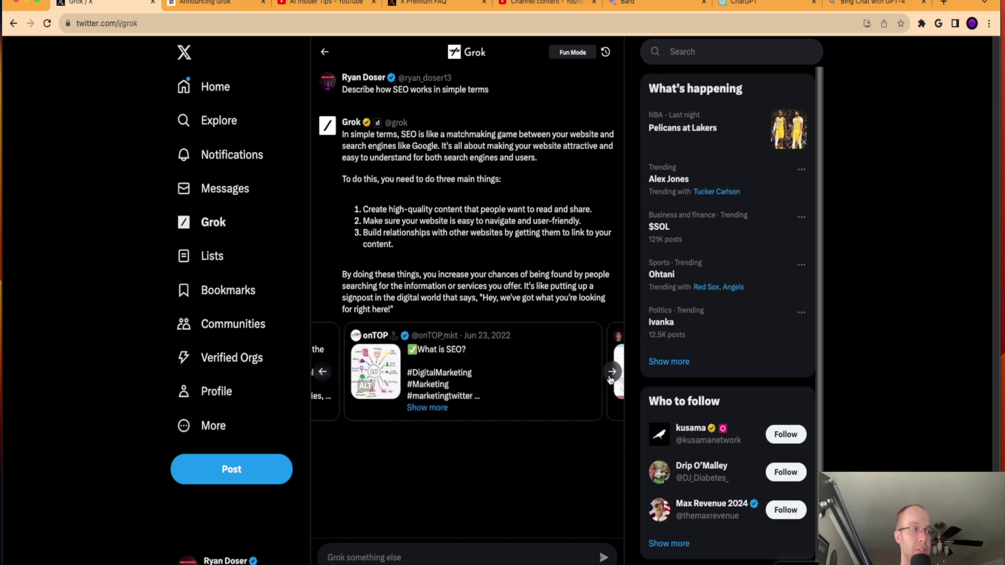
click(612, 378)
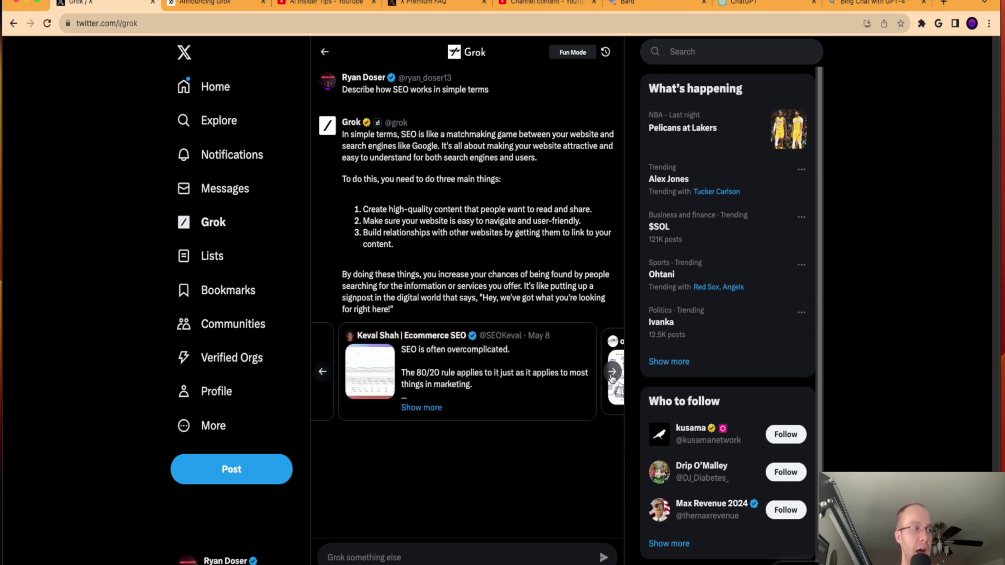
click(611, 372)
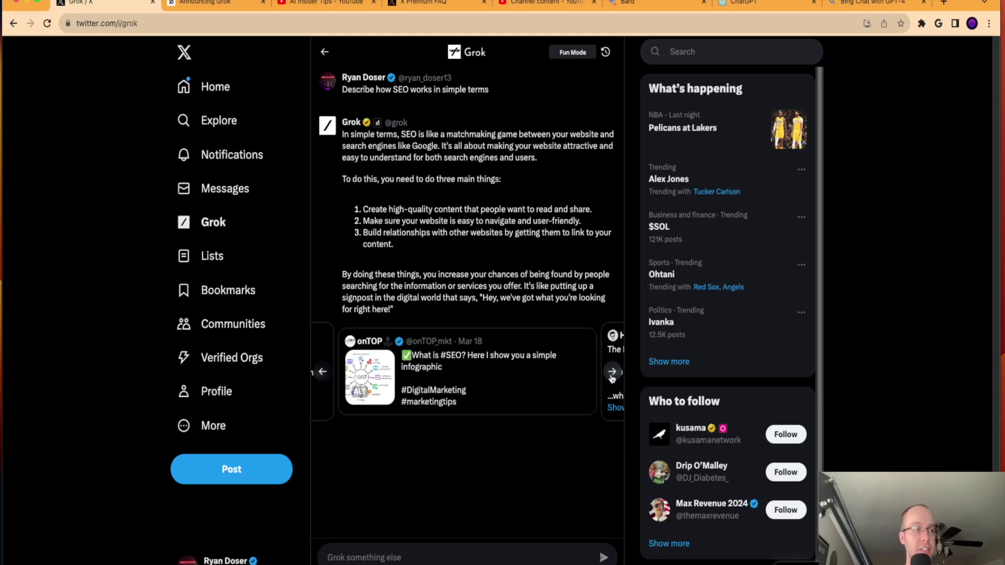
click(611, 373)
click(612, 373)
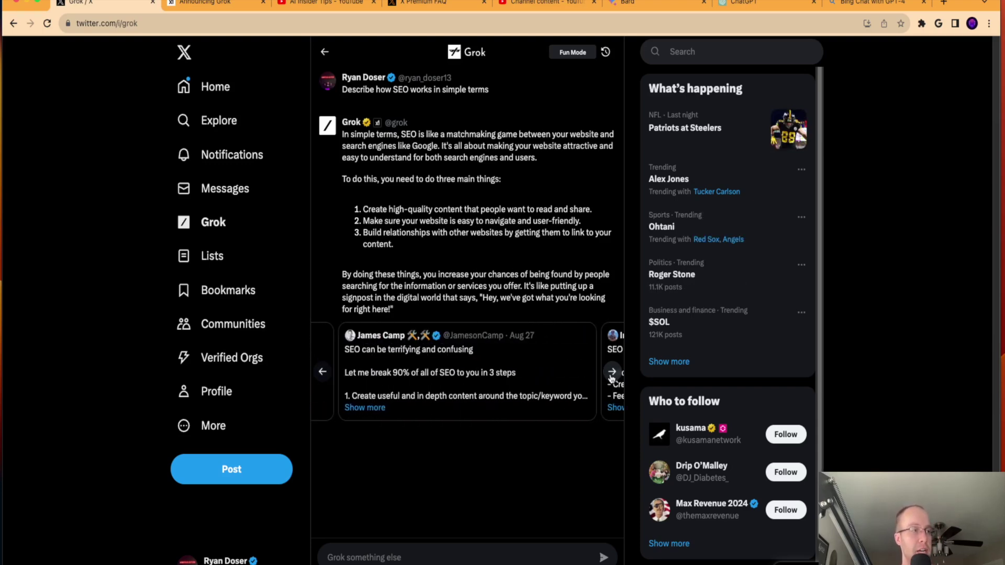
click(611, 372)
click(321, 372)
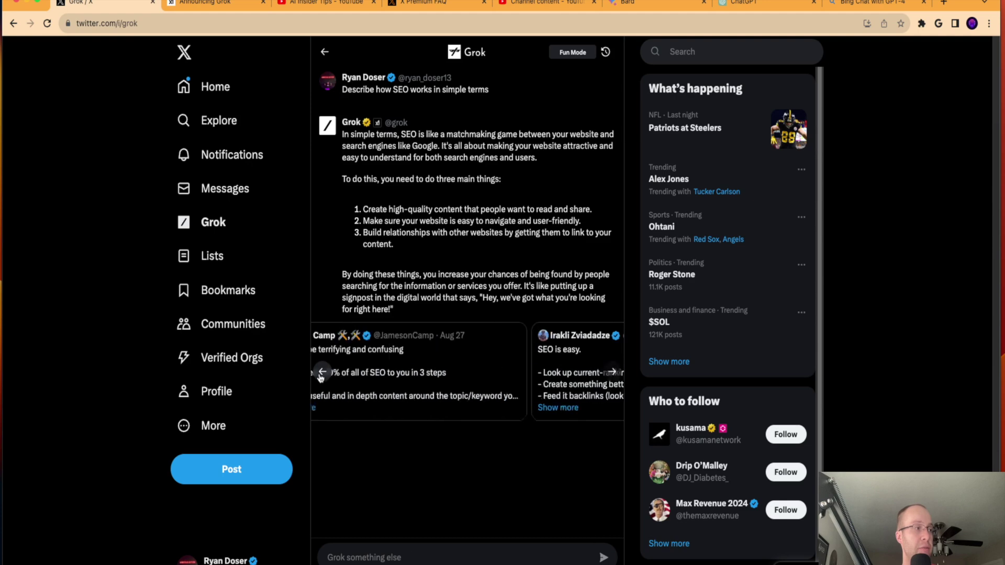
click(321, 373)
click(321, 372)
click(320, 372)
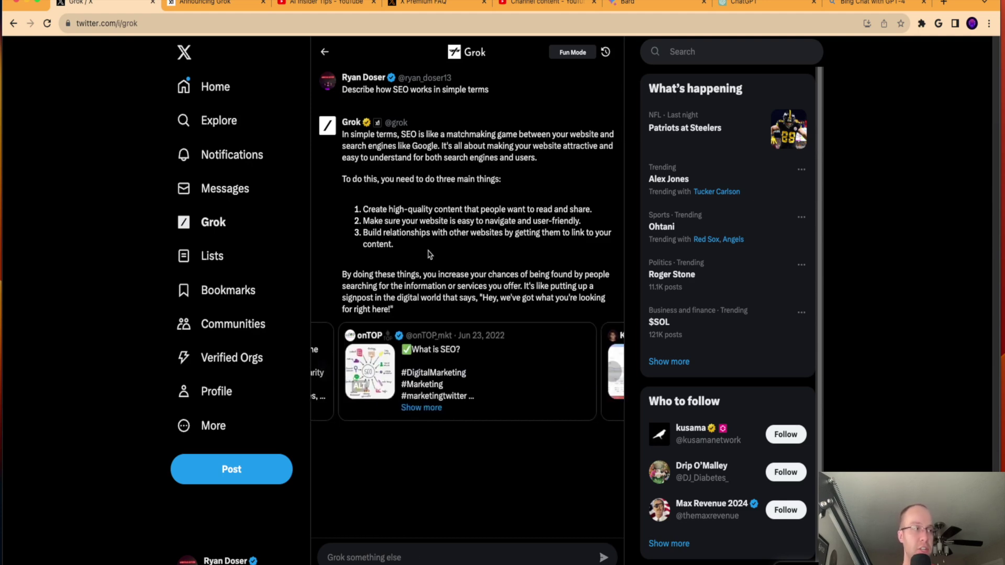
click(644, 3)
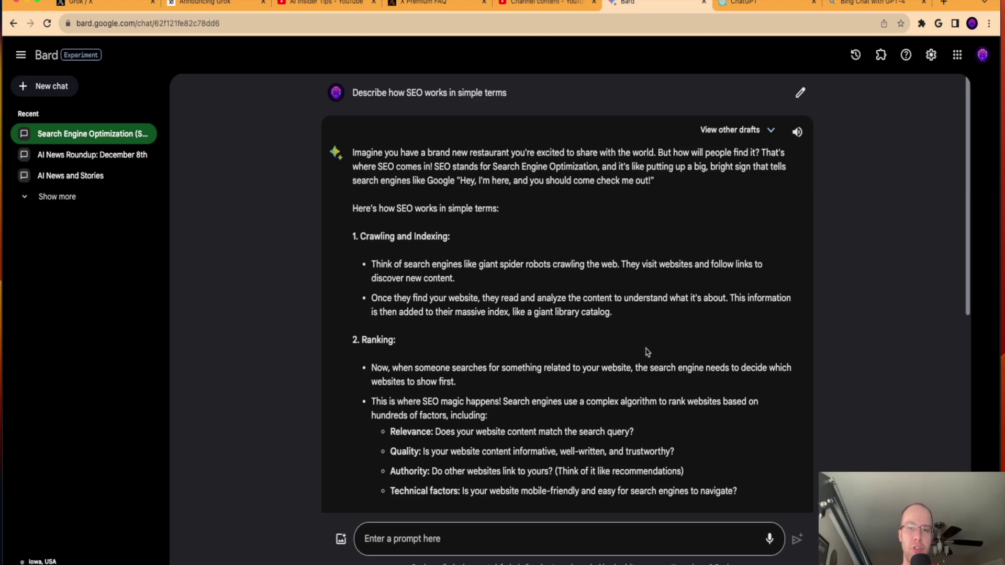
- Scroll down and back up through Bard's SEO explanation, then return to Grok's answer
scroll(656, 363, down, 7)
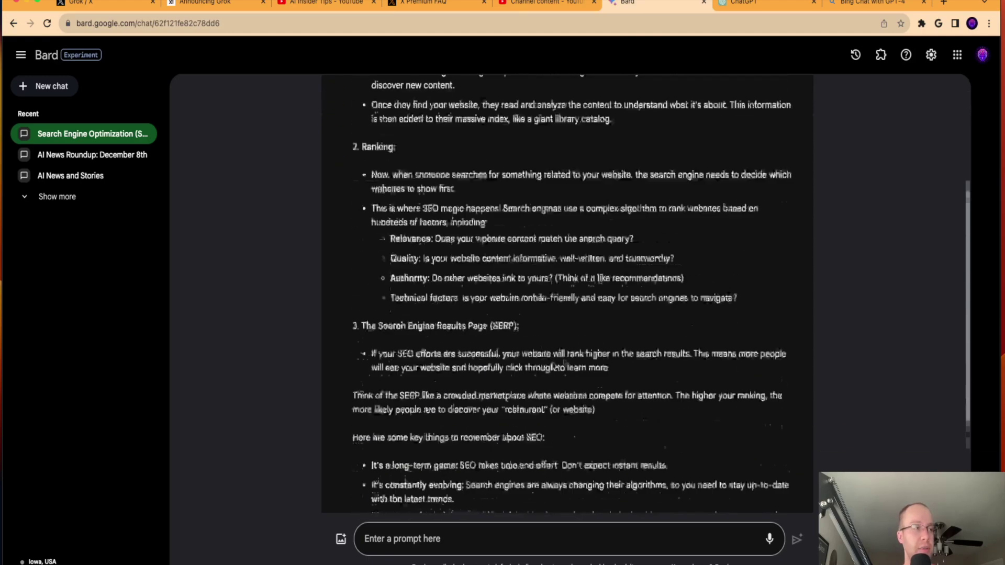
scroll(586, 300, up, 7)
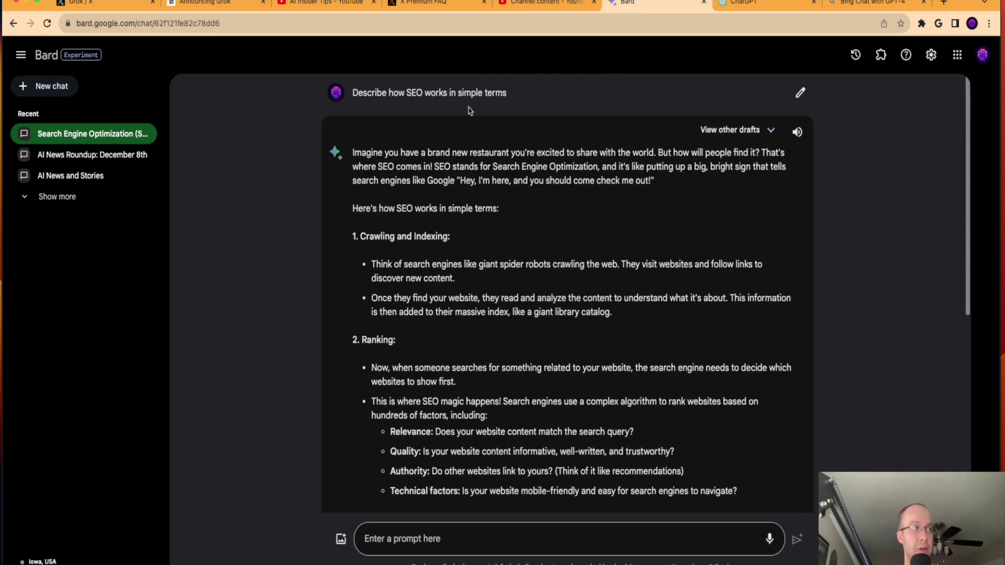
click(100, 2)
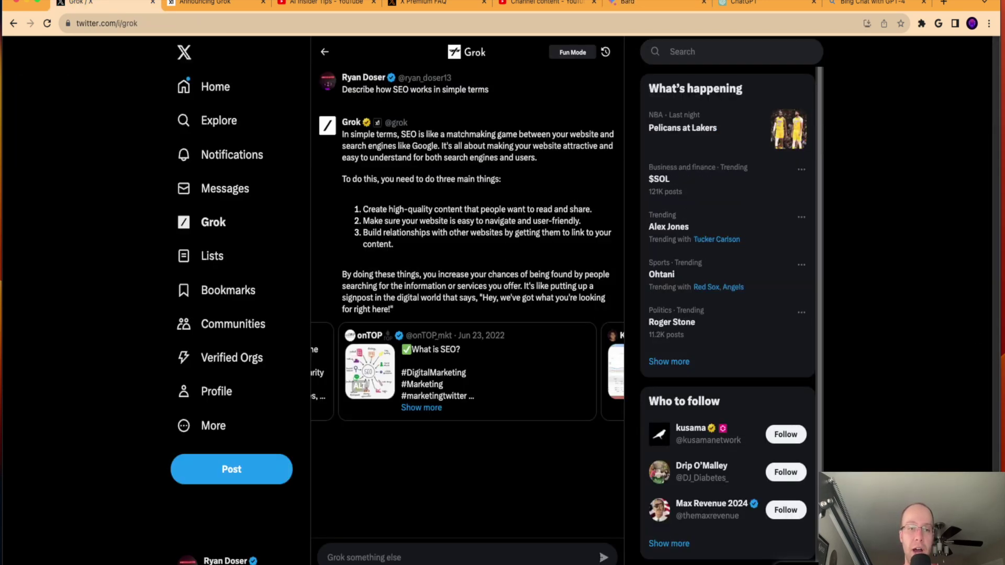
- Switch Grok to Regular Mode and clear the previous conversation
click(572, 53)
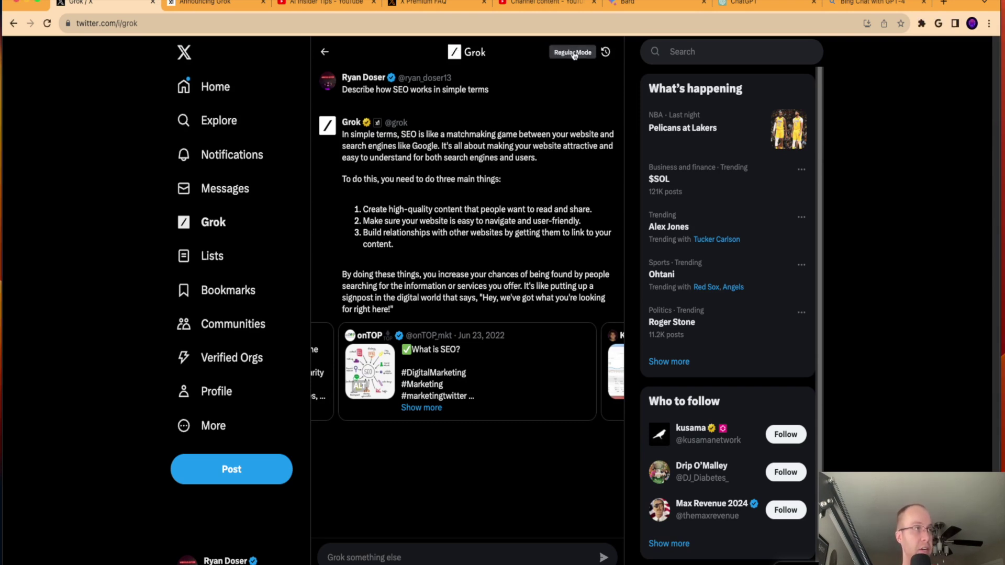
click(606, 51)
click(521, 327)
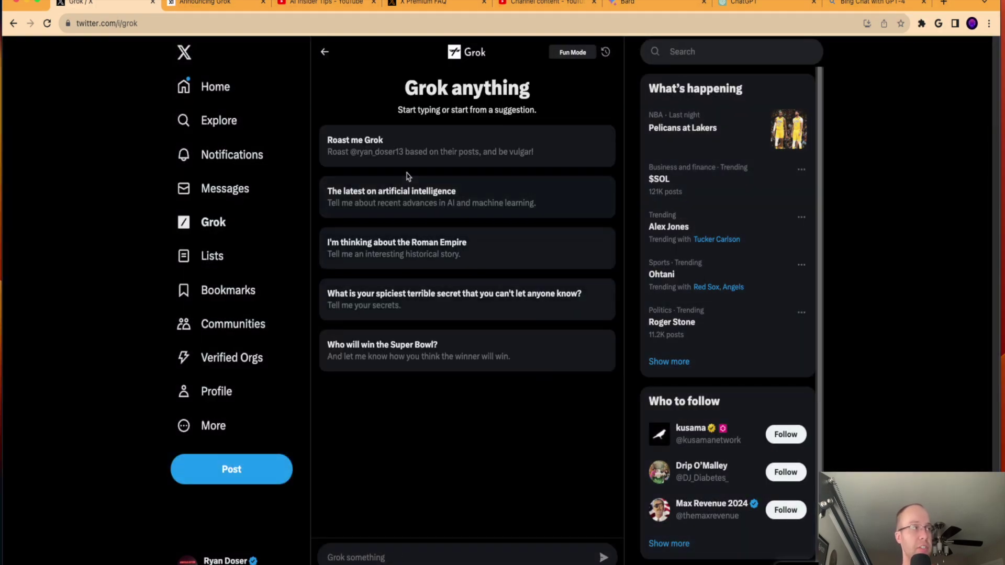
- Send Grok the prompt for a compelling YouTube title about the best AI tools in 2023
click(430, 556)
text(Write a compelling title for a YouTube video about the best AI tools in 2023)
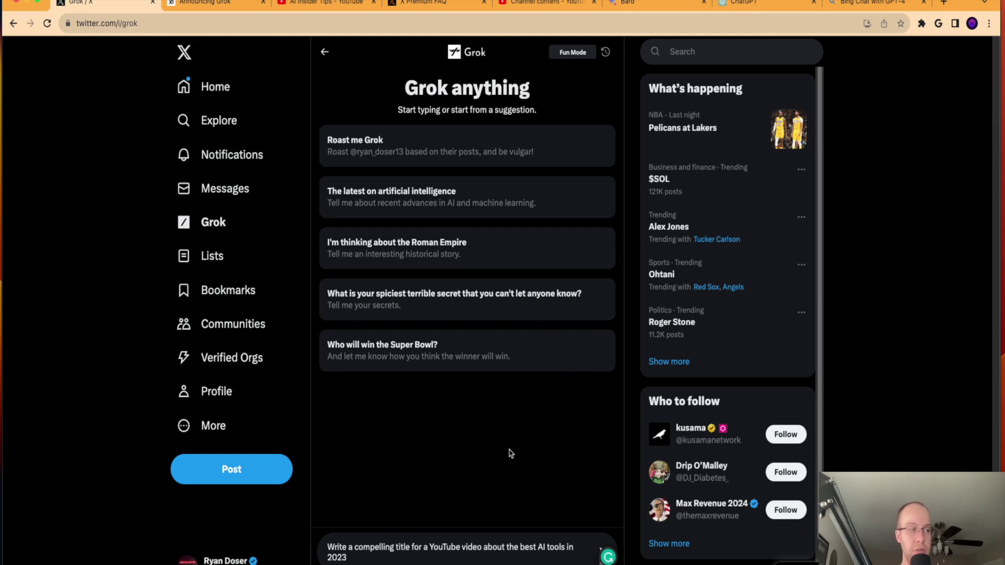
key(Return)
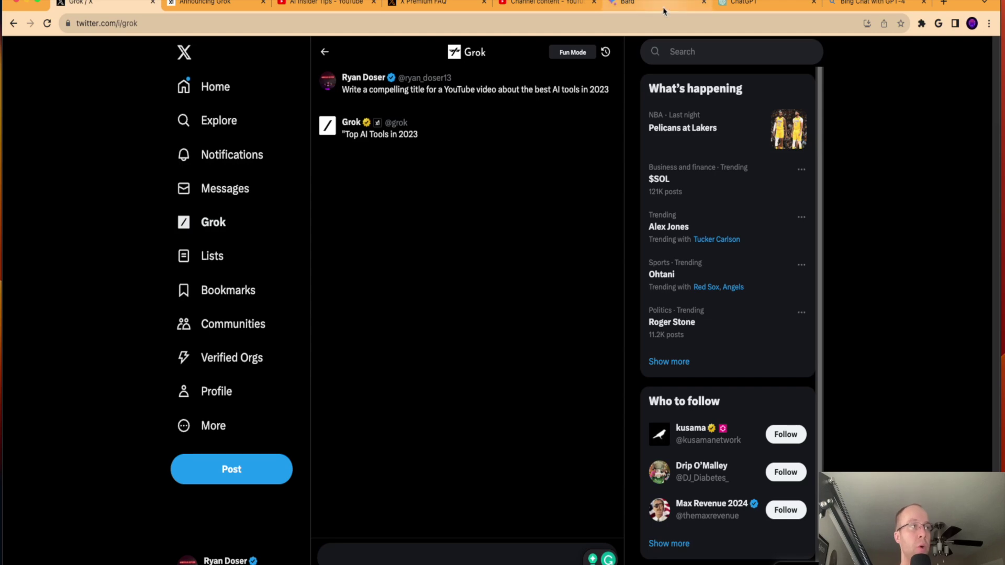
click(643, 4)
- Send Bard the same best-AI-tools-2023 YouTube title prompt in a new chat
click(31, 87)
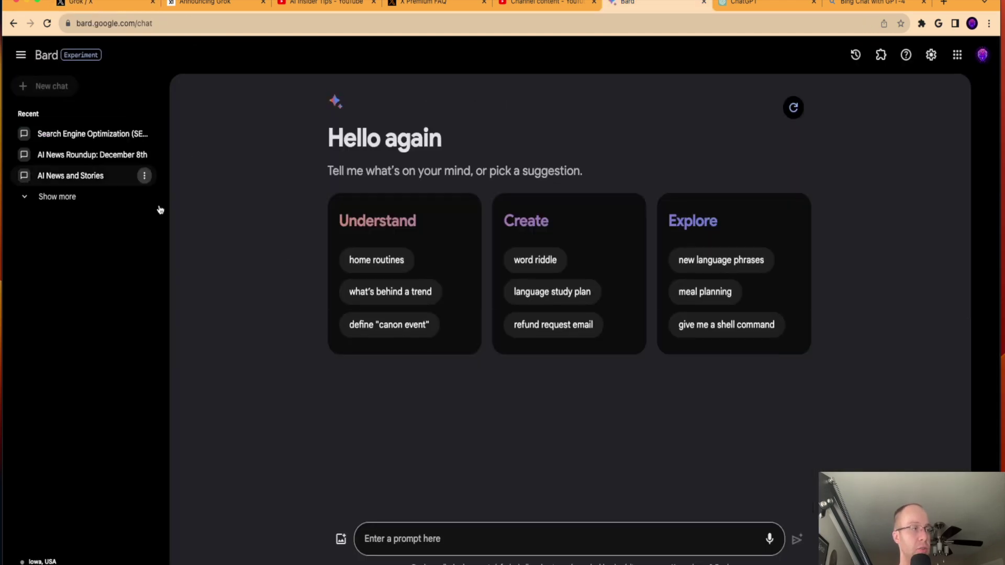
click(522, 539)
text(Write a compelling title for a YouTube video about the best AI tools in 2023)
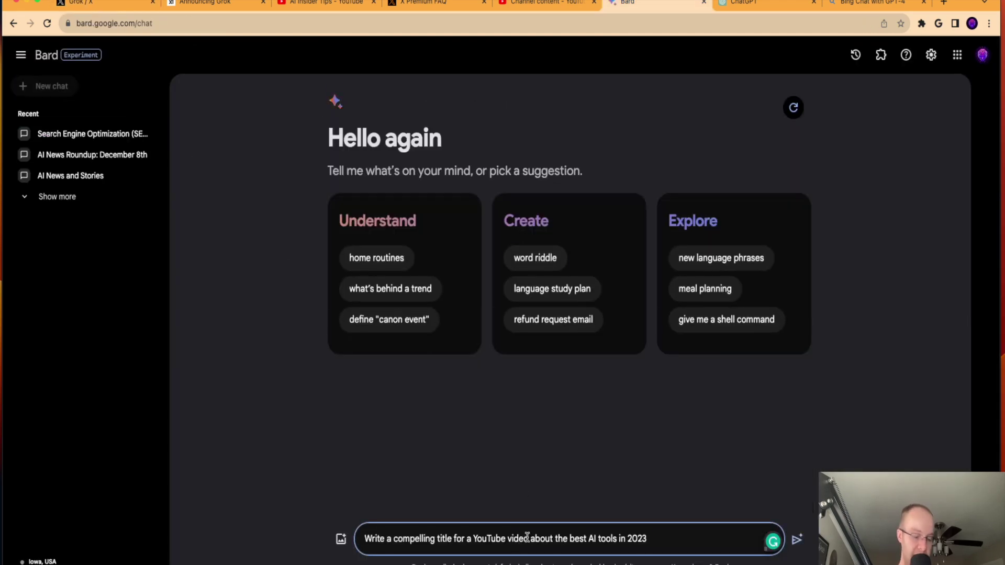
key(Return)
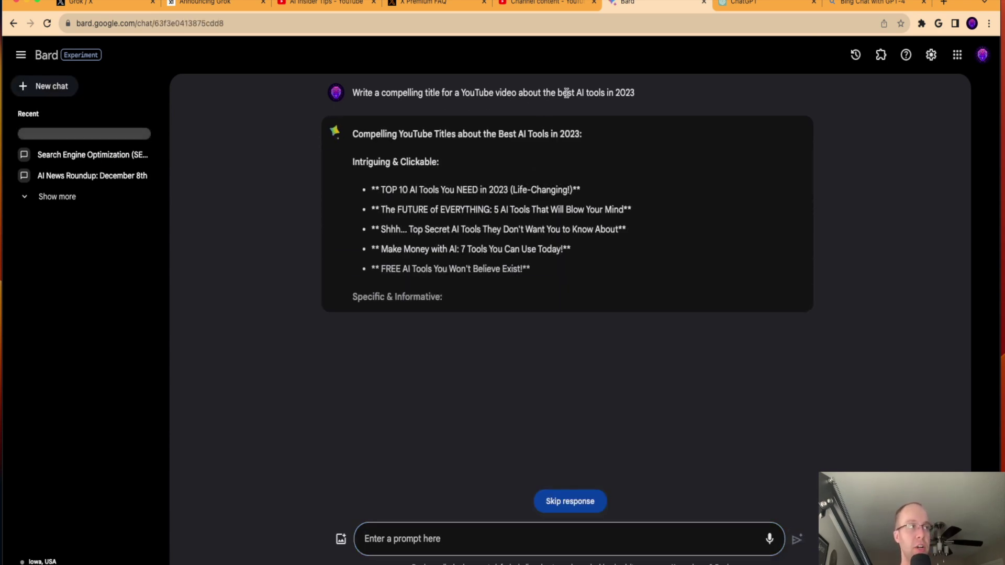
click(104, 3)
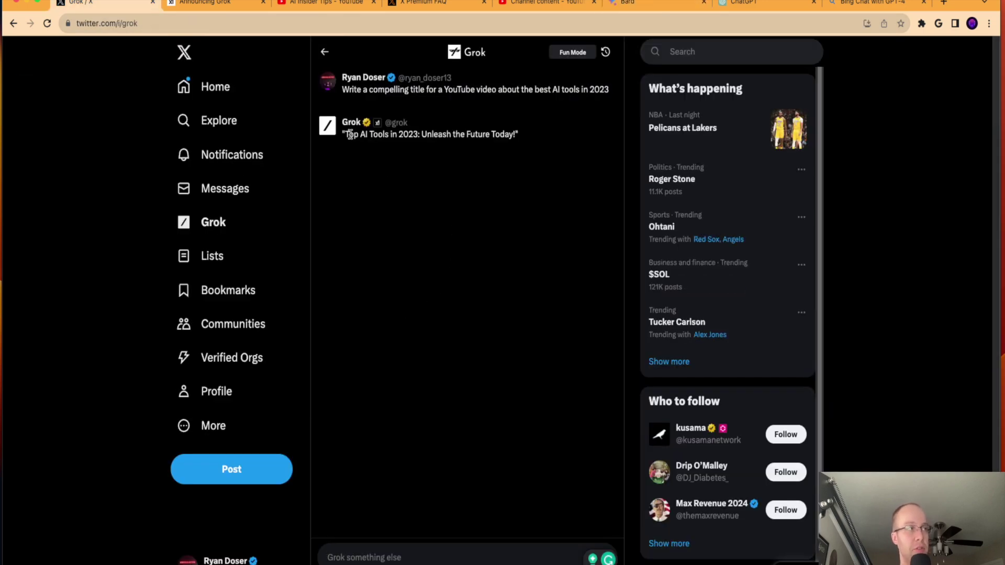
- Reply to Grok's 'Top AI Tools in 2023' title with 'Cool can you come up with 5 more?'
drag(346, 134, 371, 135)
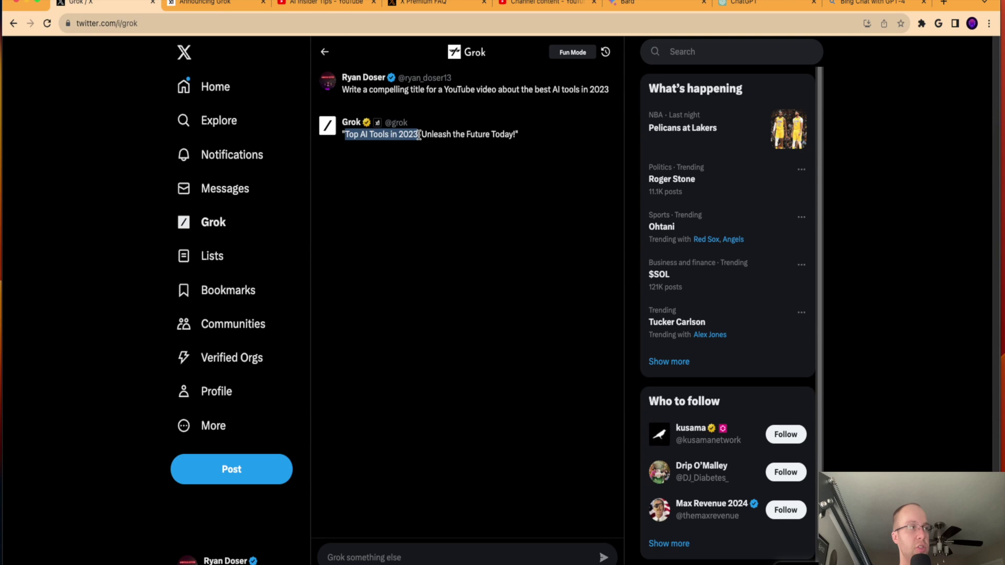
click(421, 135)
click(426, 559)
text(Cool can y)
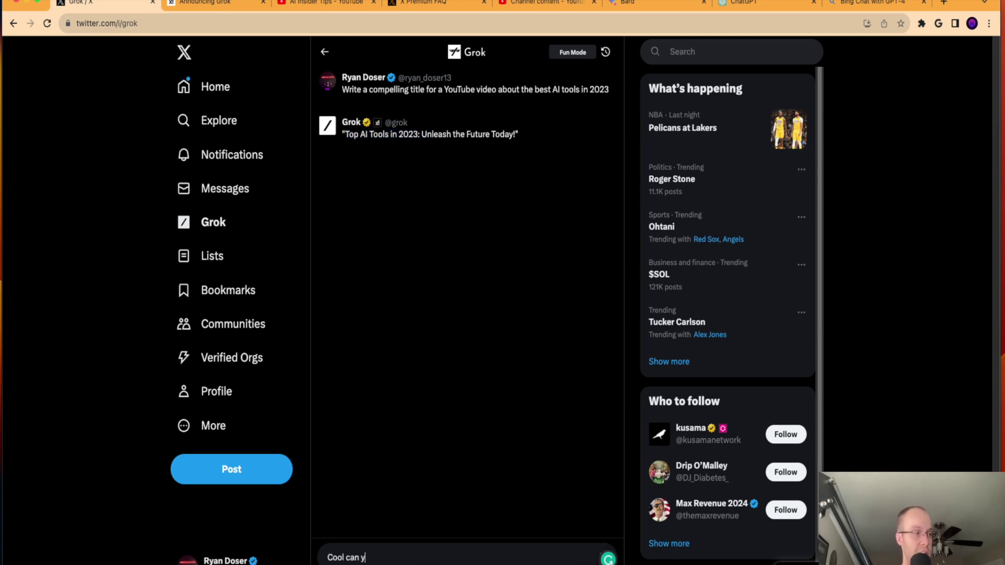
text(ou come up with )
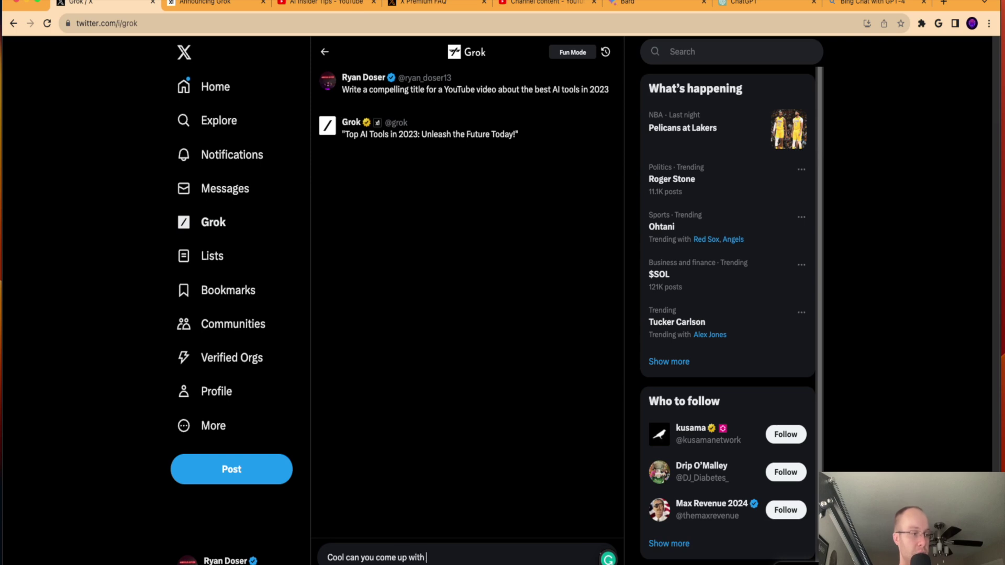
text(5 more?)
key(Return)
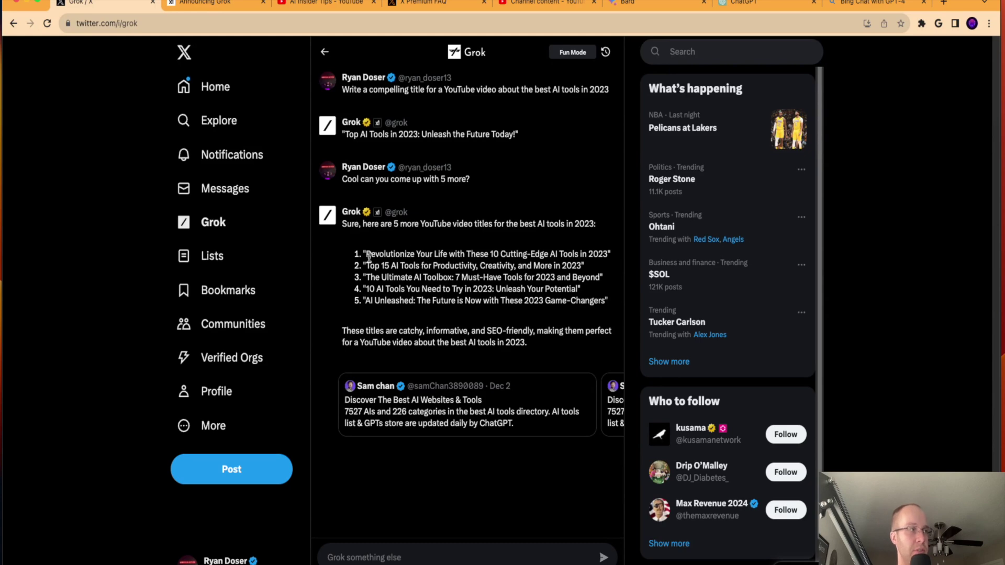
- Highlight each of Grok's five new titles and its closing SEO-friendly paragraph while reading
drag(365, 255, 583, 256)
click(589, 254)
drag(374, 267, 496, 265)
drag(406, 278, 548, 278)
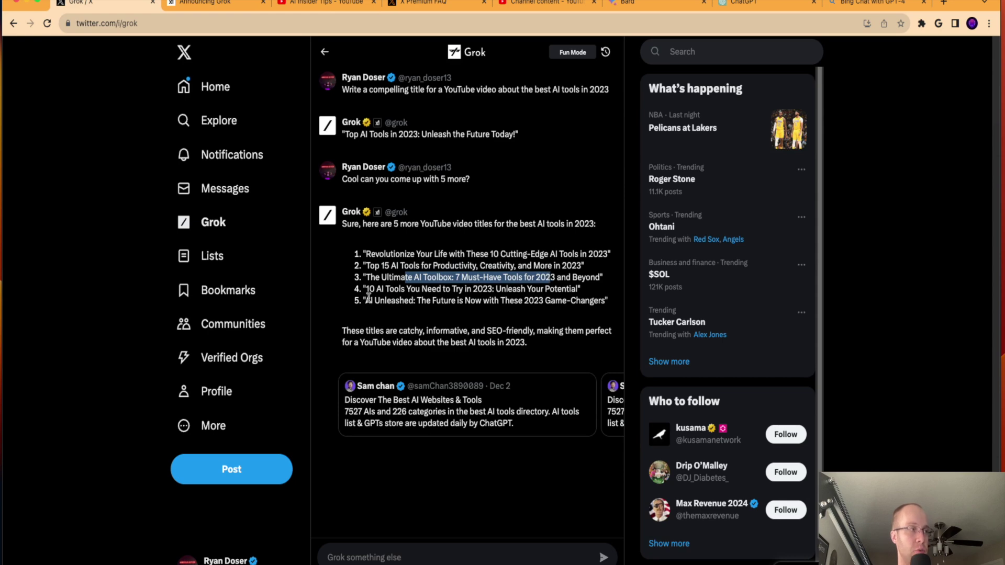
drag(366, 290, 574, 302)
click(556, 333)
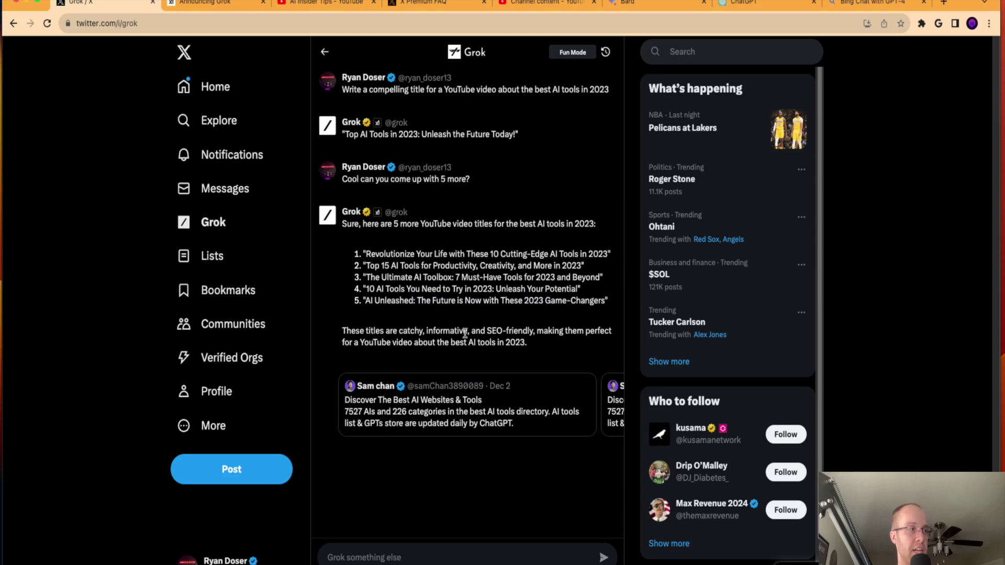
mouse_move(470, 331)
mouse_down()
mouse_move(576, 332)
mouse_move(584, 343)
mouse_move(465, 345)
mouse_up()
click(574, 343)
click(465, 345)
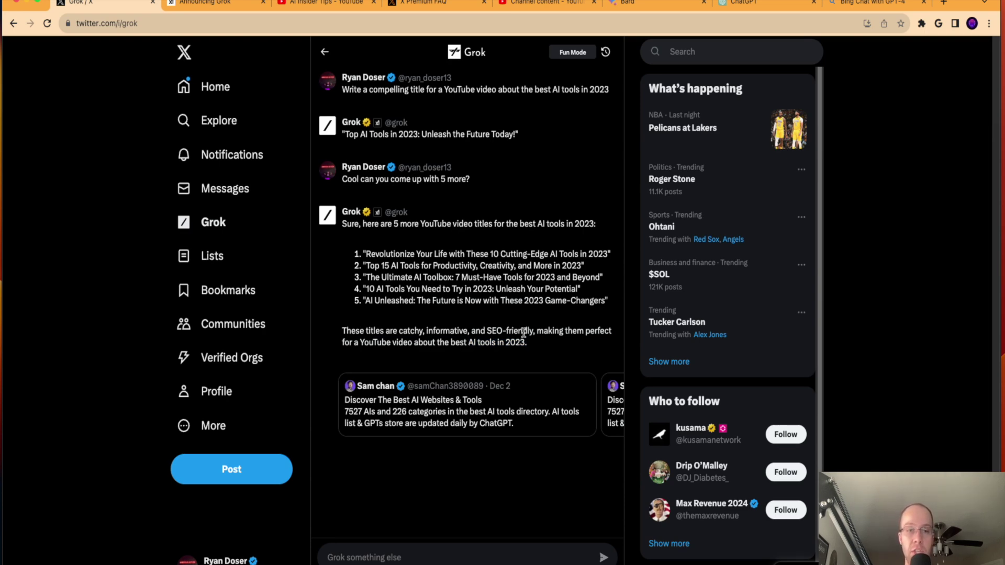
drag(536, 343, 574, 335)
click(415, 344)
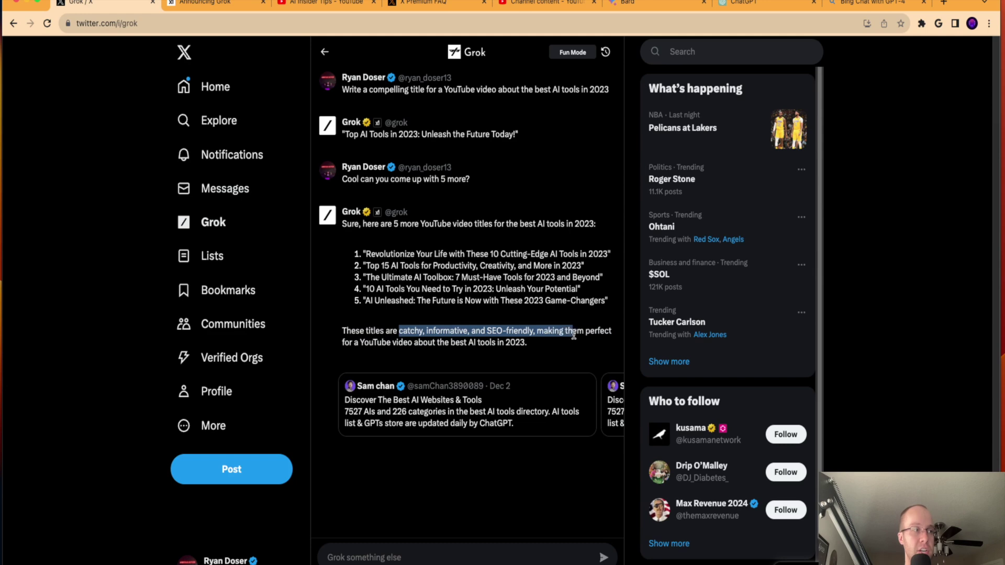
click(600, 373)
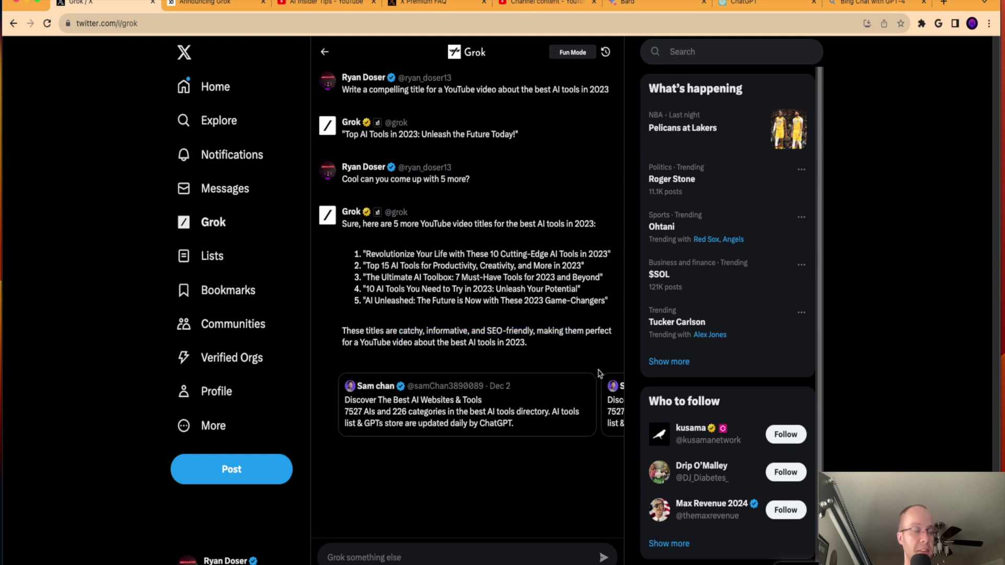
- Page forward through the related AI-tools post cards to the last one
click(611, 404)
click(321, 405)
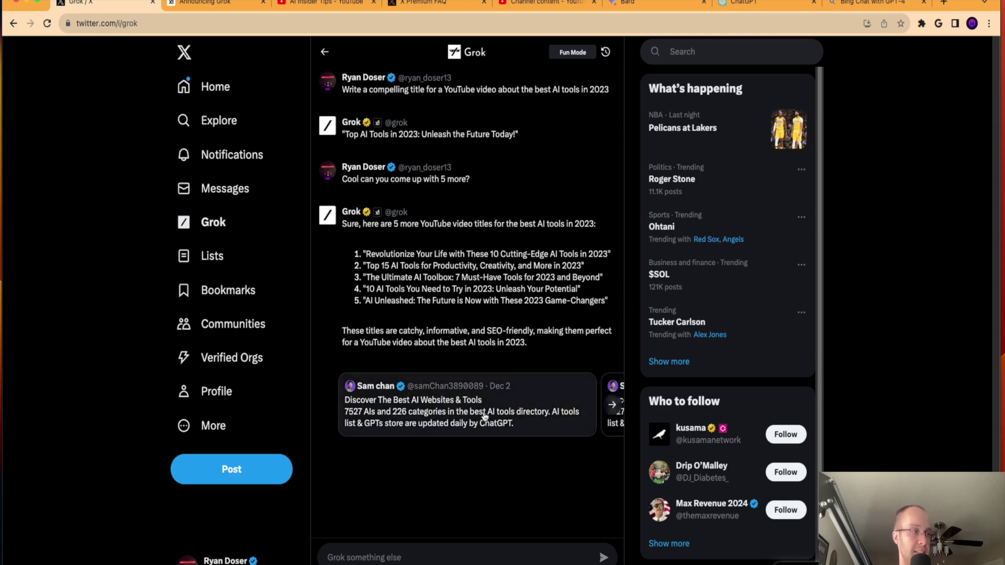
click(612, 404)
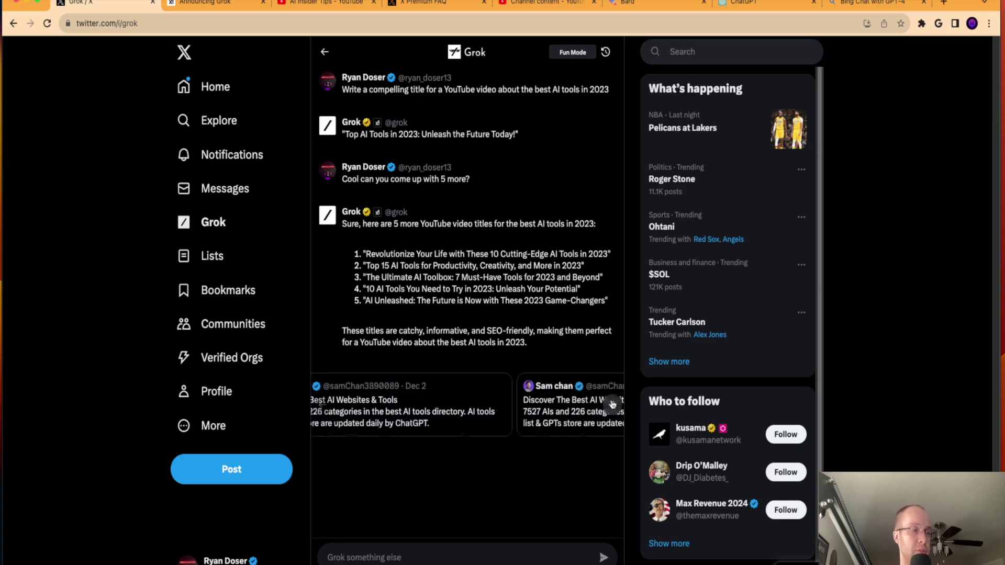
click(612, 404)
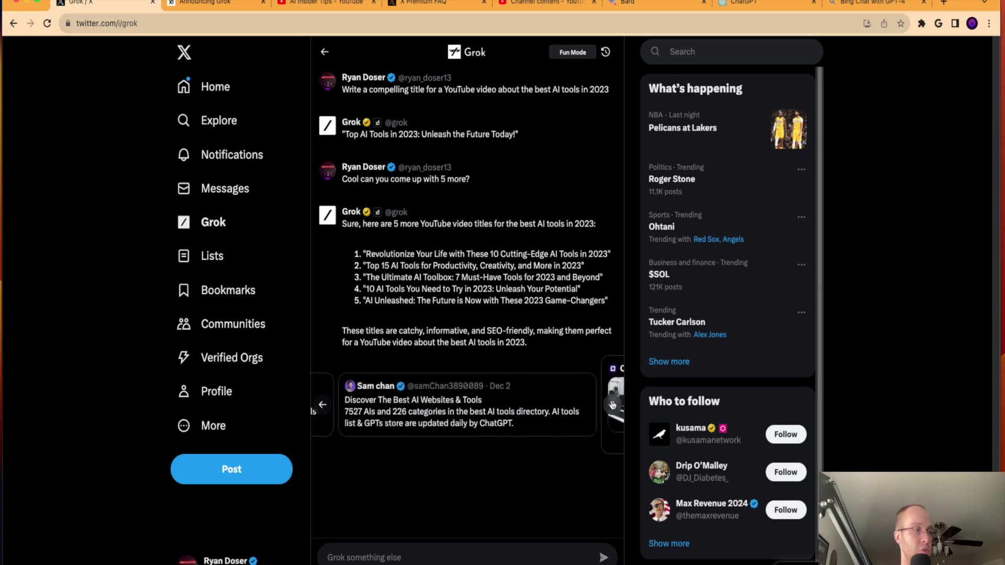
click(612, 406)
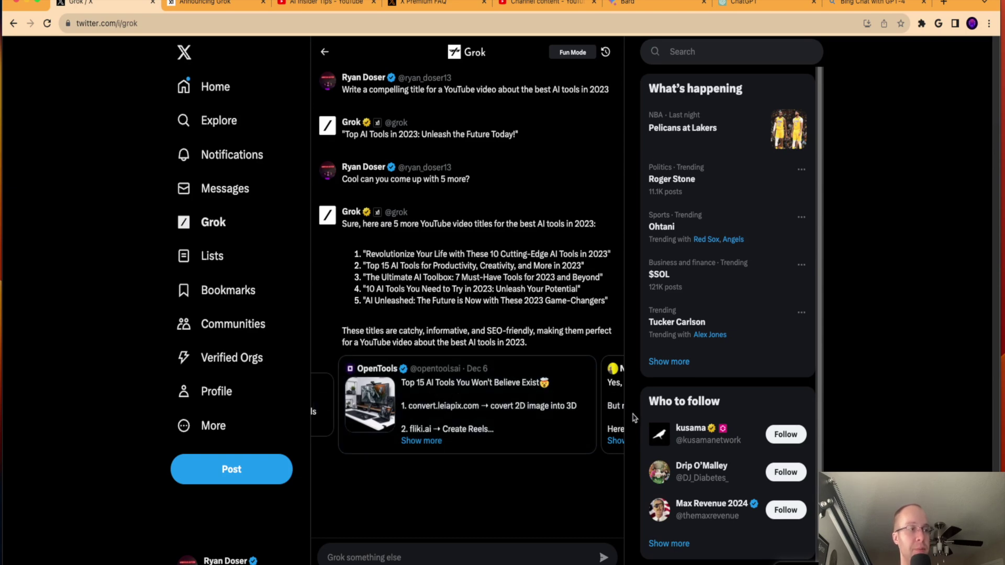
click(612, 406)
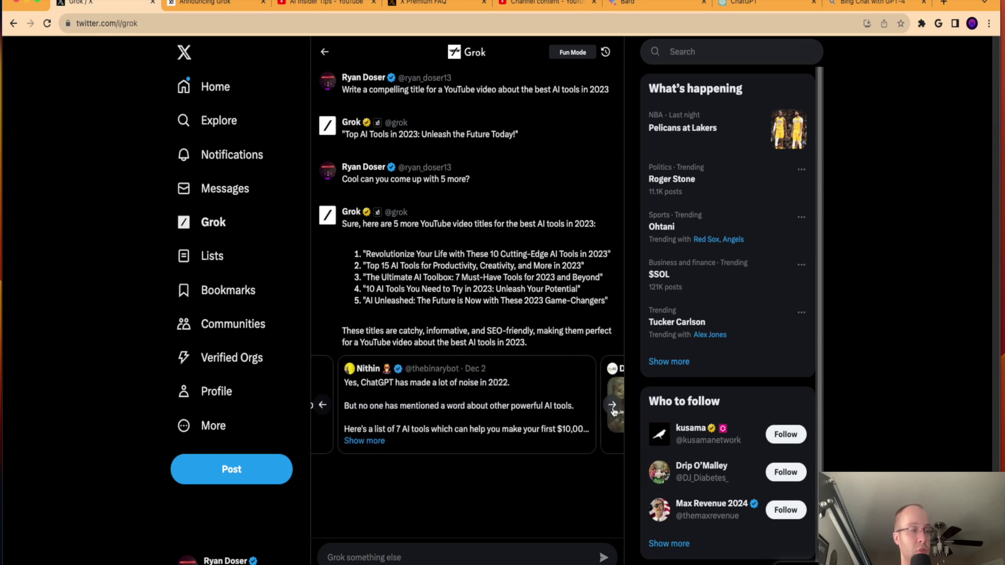
click(613, 408)
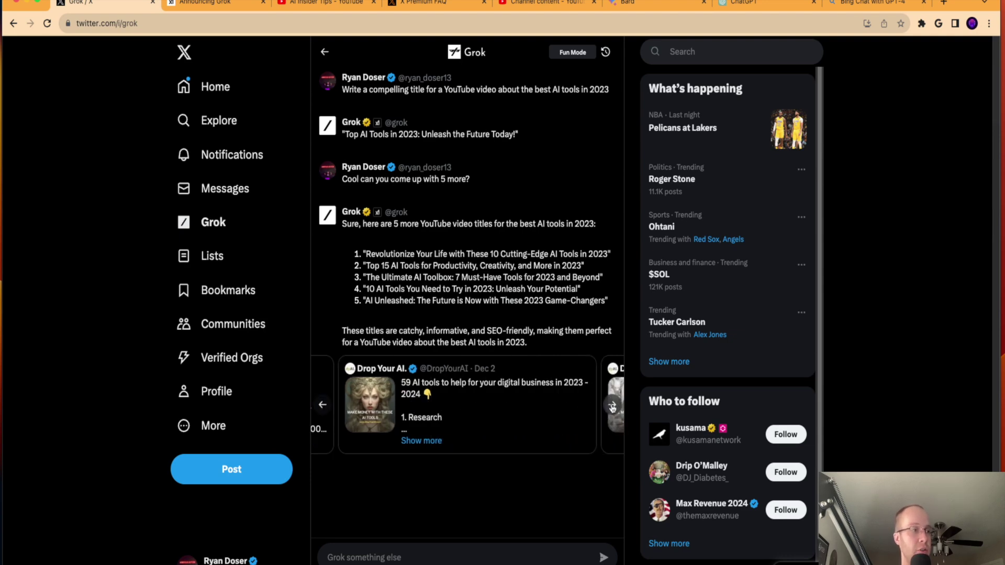
click(612, 408)
click(613, 408)
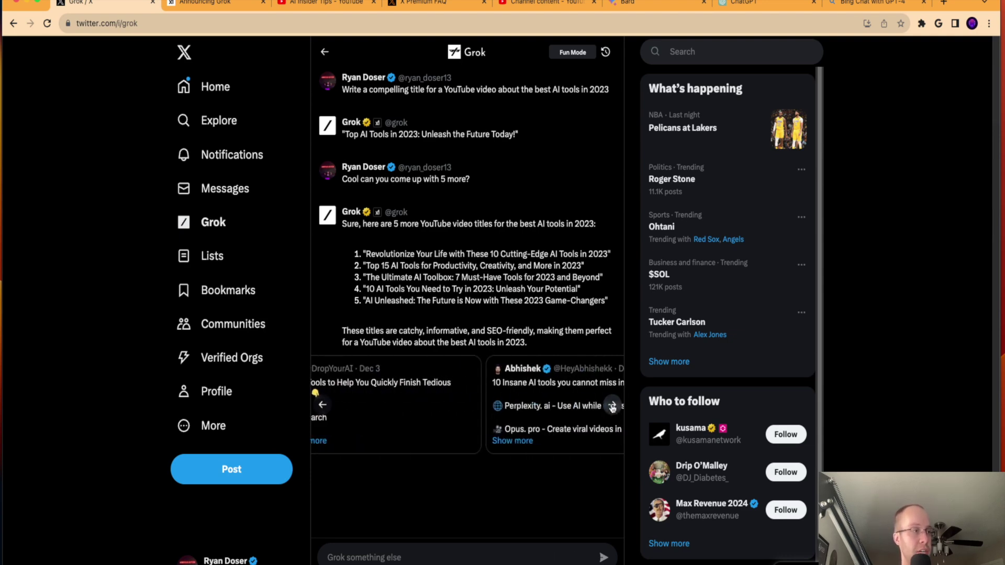
- Page back four cards through the earlier related posts
click(322, 407)
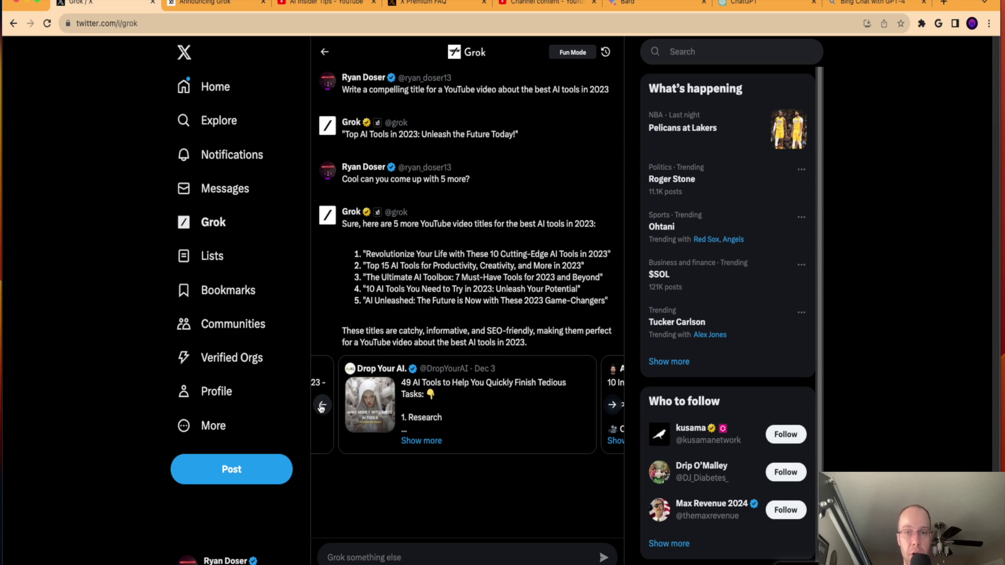
click(321, 407)
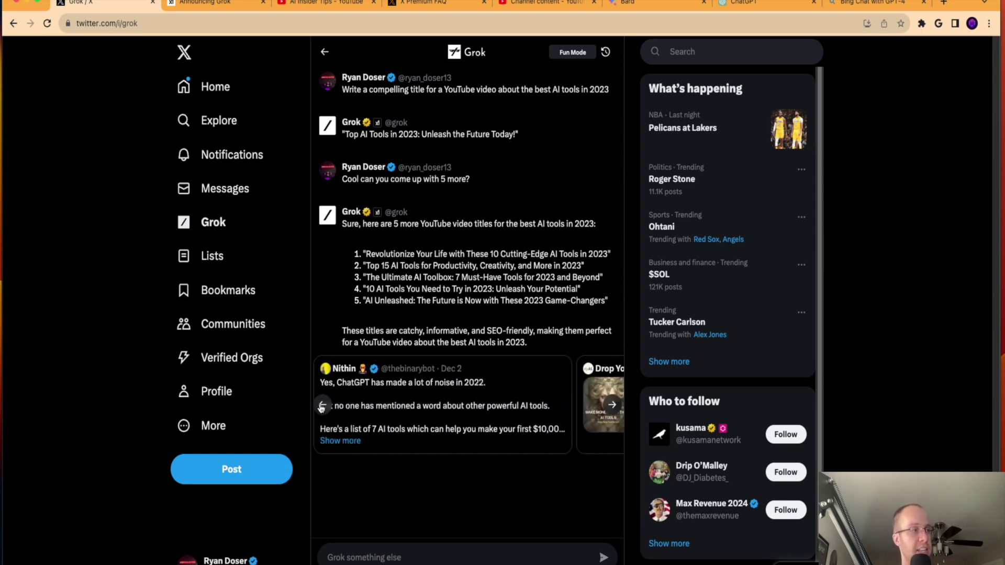
click(321, 407)
click(321, 407)
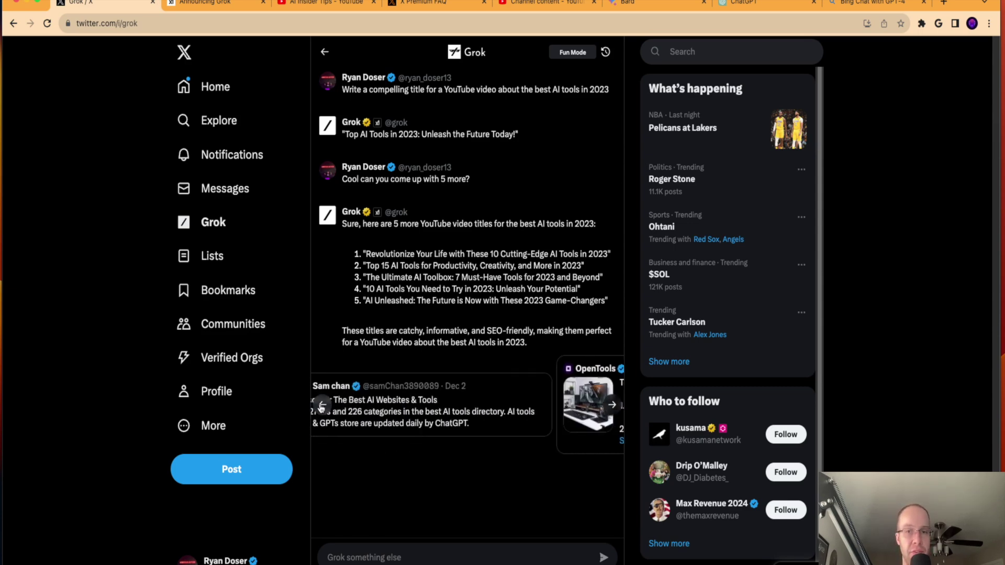
click(639, 3)
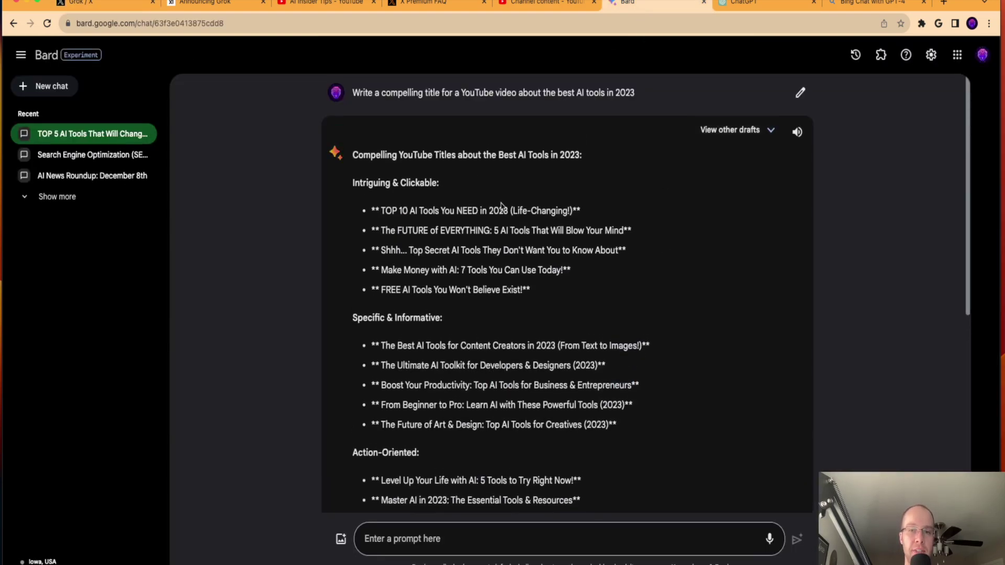
- Read the top of Bard's answer, highlighting its heading, section title and first suggested title
scroll(501, 205, down, 2)
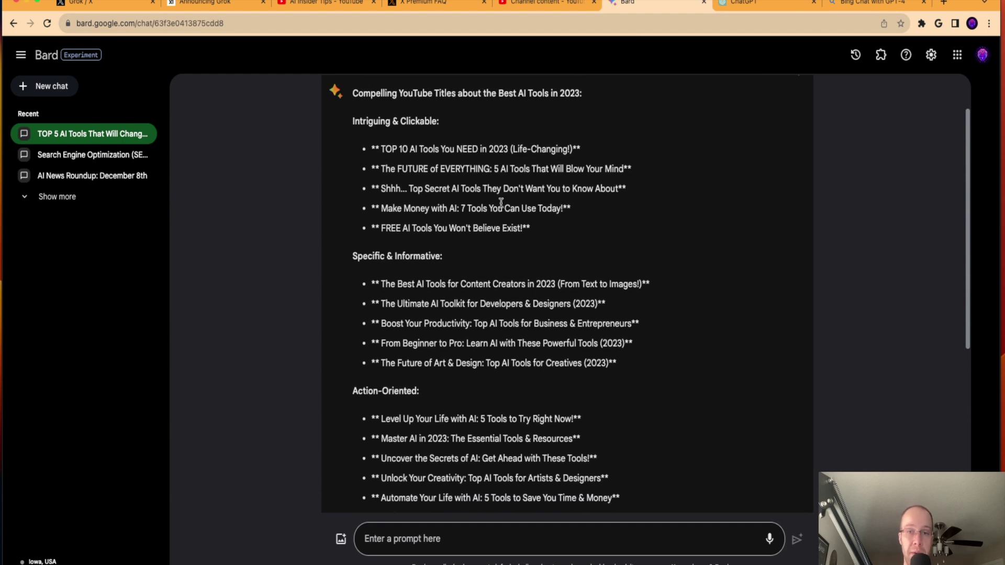
scroll(501, 206, up, 2)
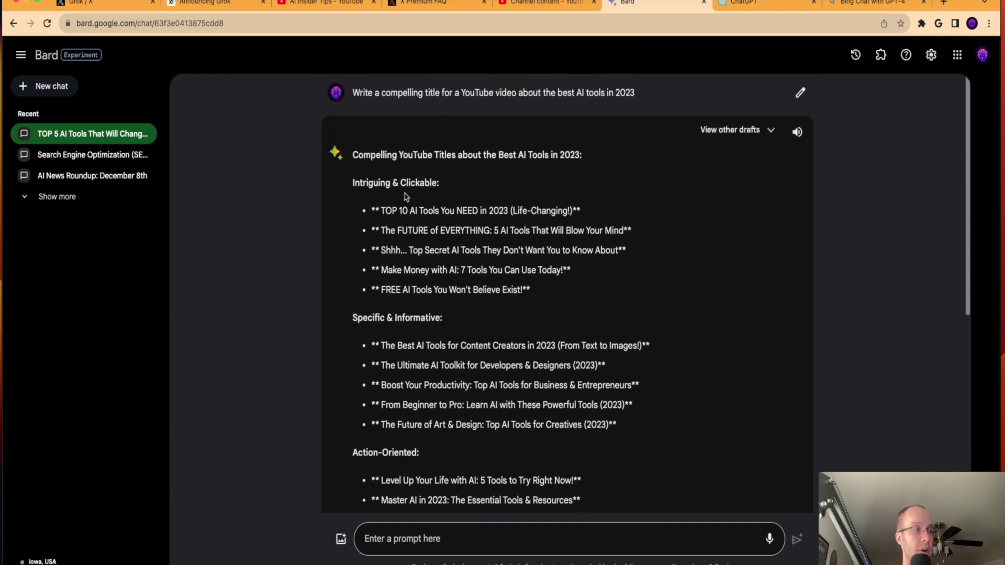
drag(448, 193, 335, 151)
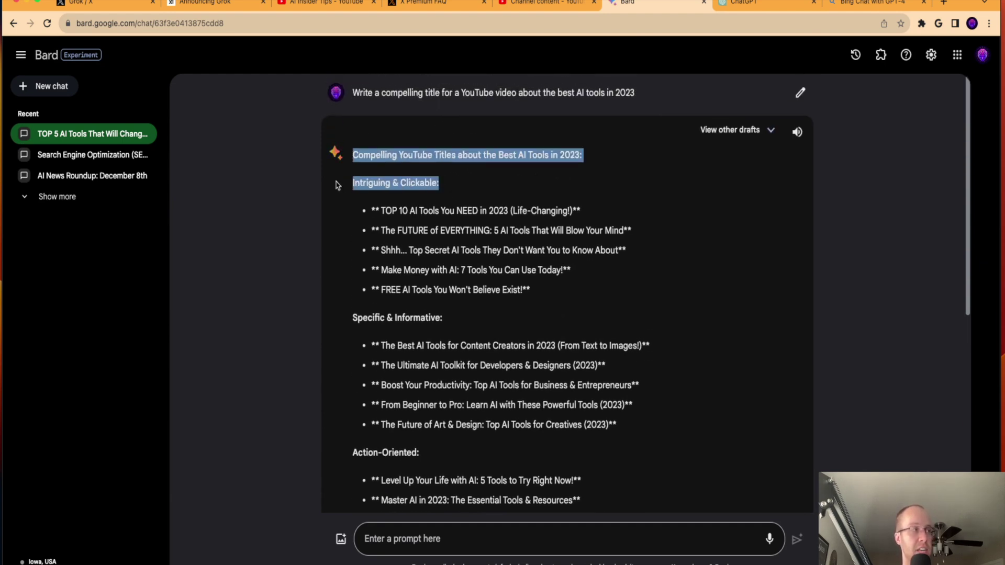
click(422, 182)
scroll(441, 334, down, 4)
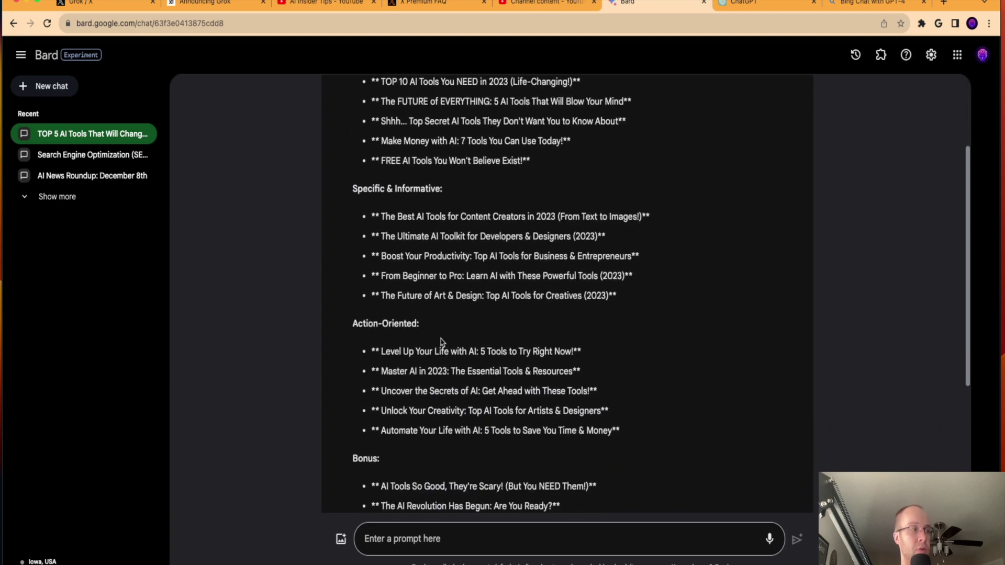
drag(432, 325, 363, 321)
scroll(404, 272, down, 7)
scroll(412, 361, up, 10)
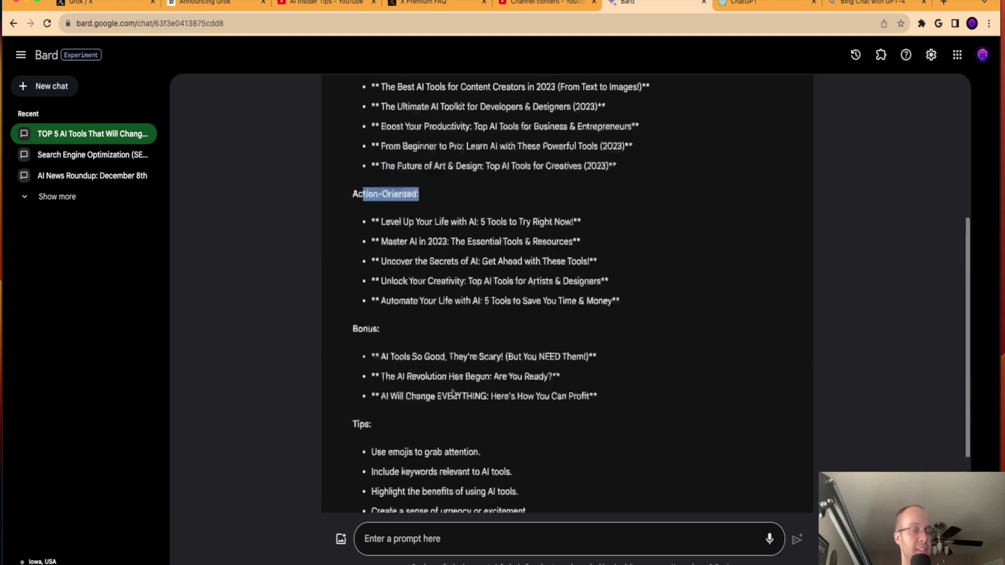
click(417, 177)
drag(418, 177, 516, 173)
click(516, 173)
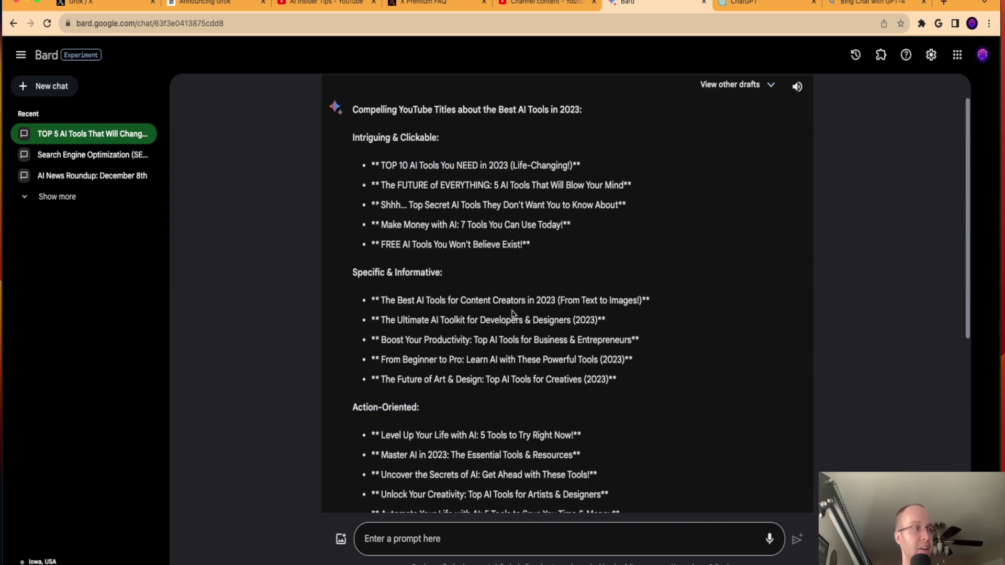
- Scroll through the rest of Bard's YouTube title suggestions
scroll(502, 317, down, 2)
scroll(409, 299, down, 3)
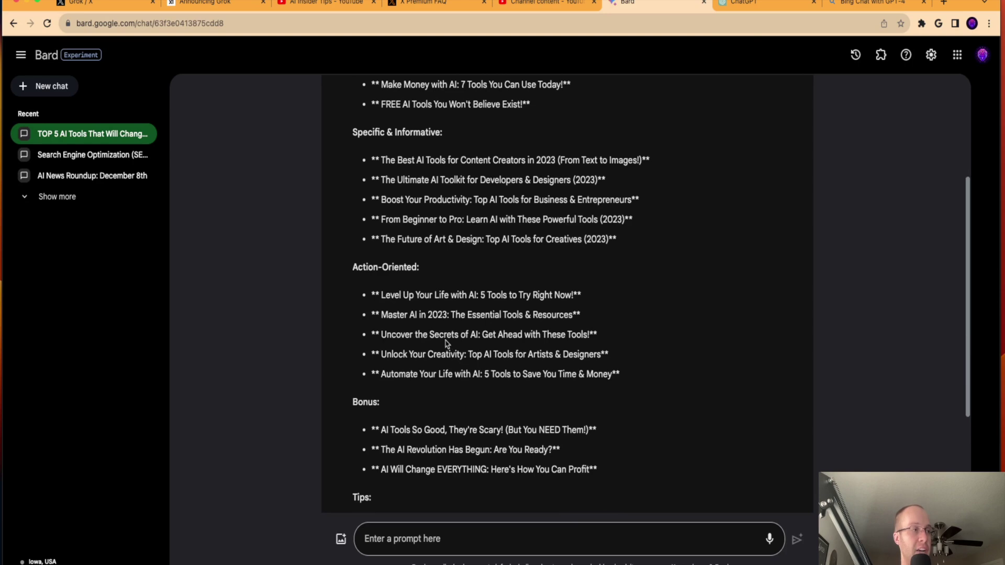
scroll(557, 215, down, 3)
scroll(545, 167, up, 6)
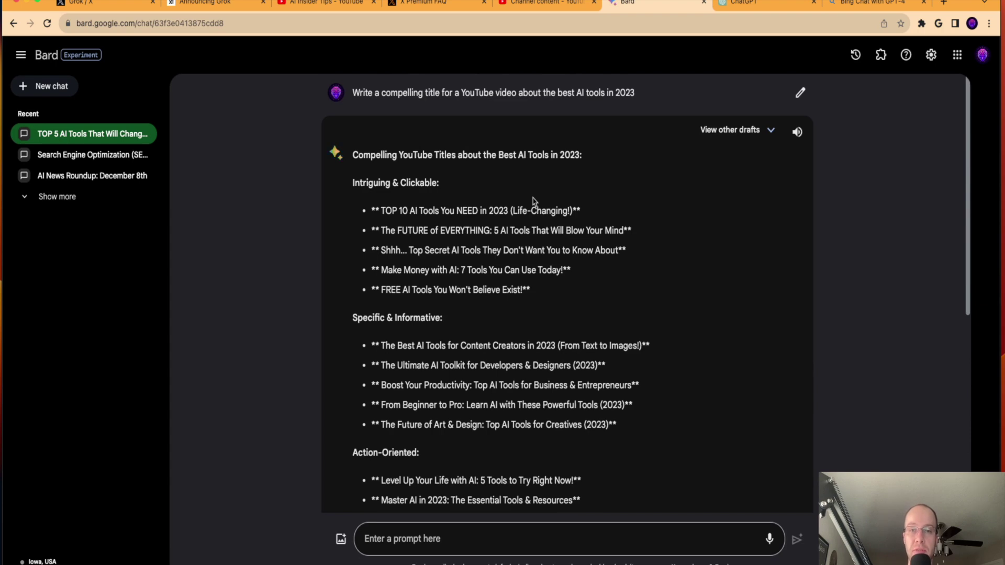
click(105, 4)
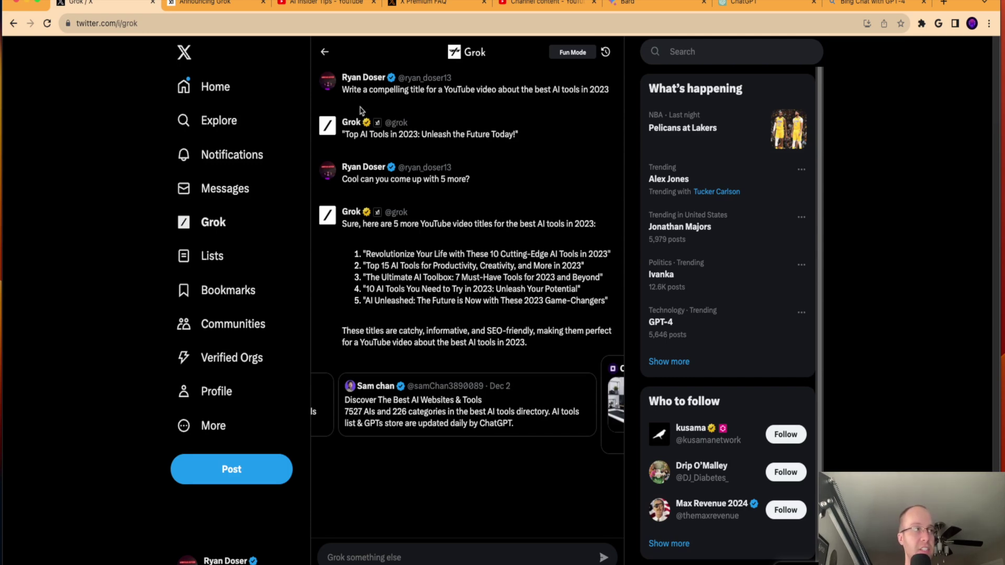
- Clear Grok's YouTube-title conversation, confirming with Yes
click(606, 52)
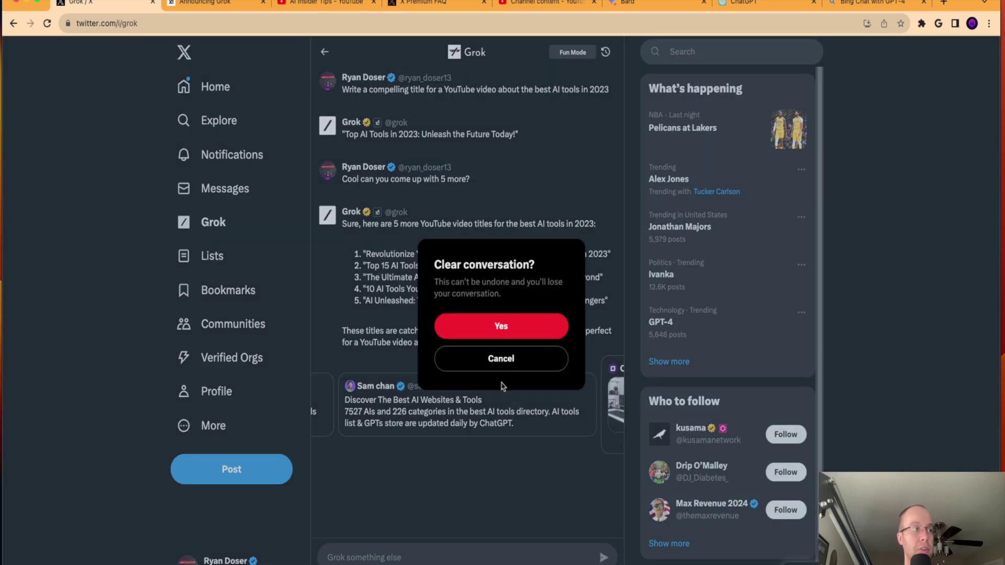
click(508, 335)
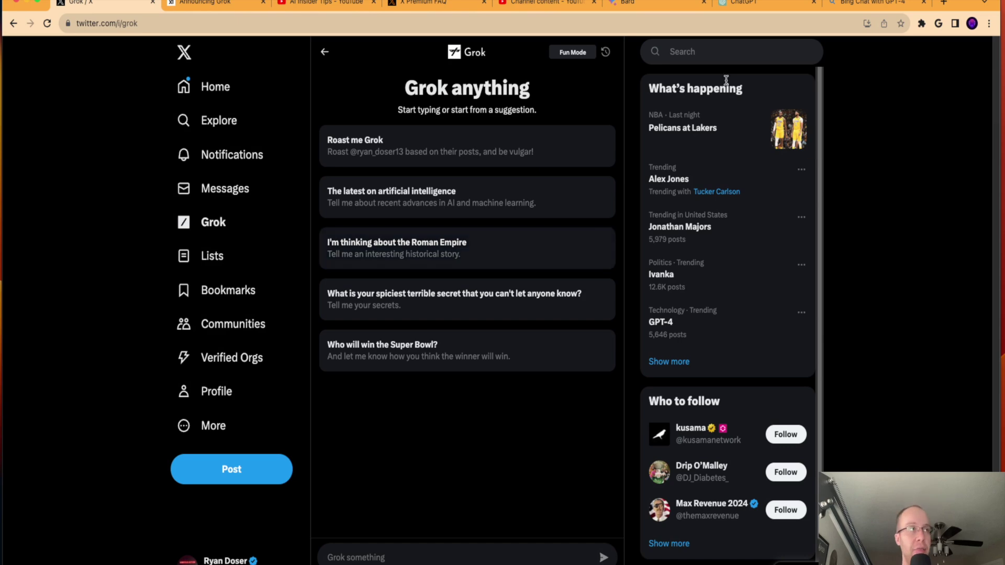
click(654, 4)
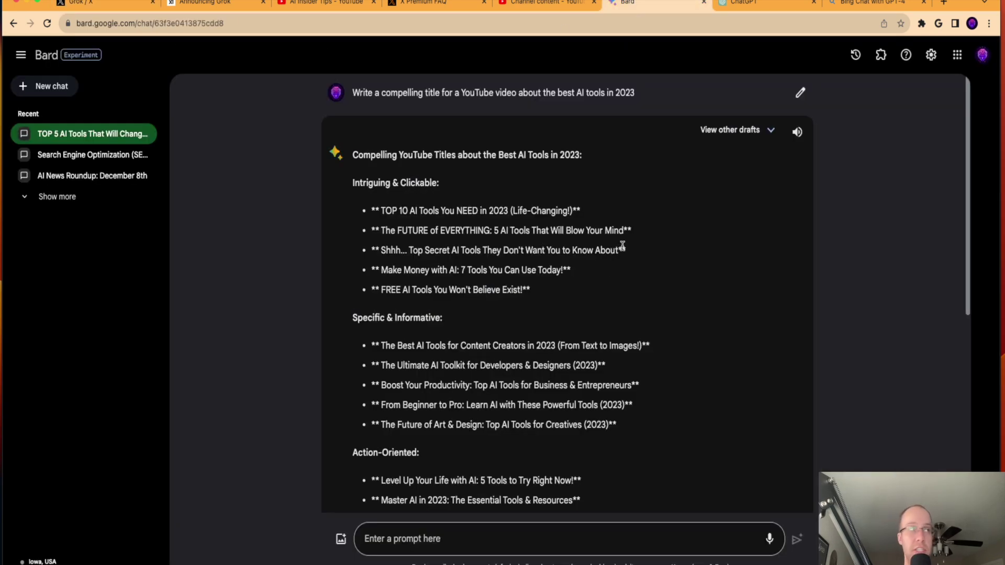
click(869, 3)
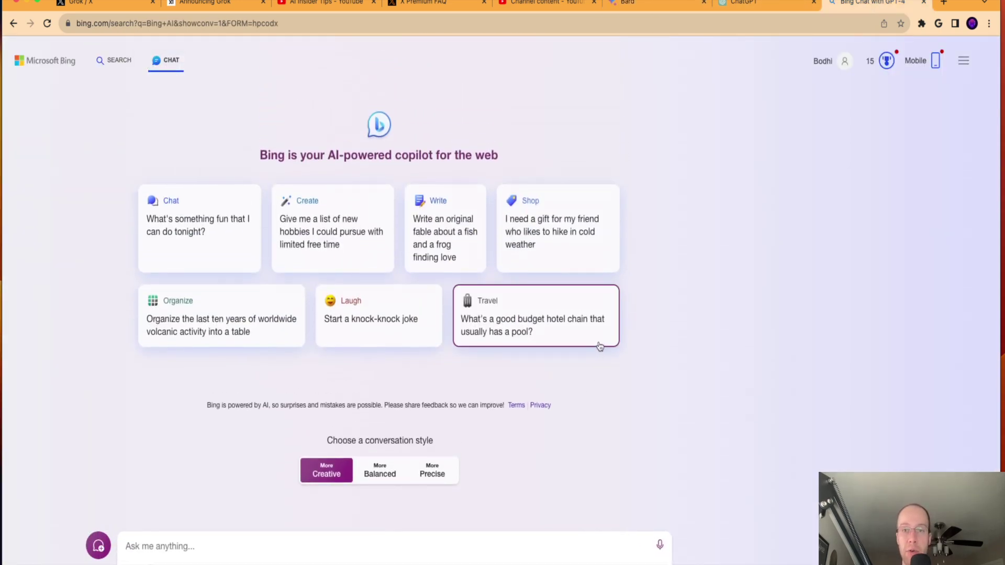
click(626, 4)
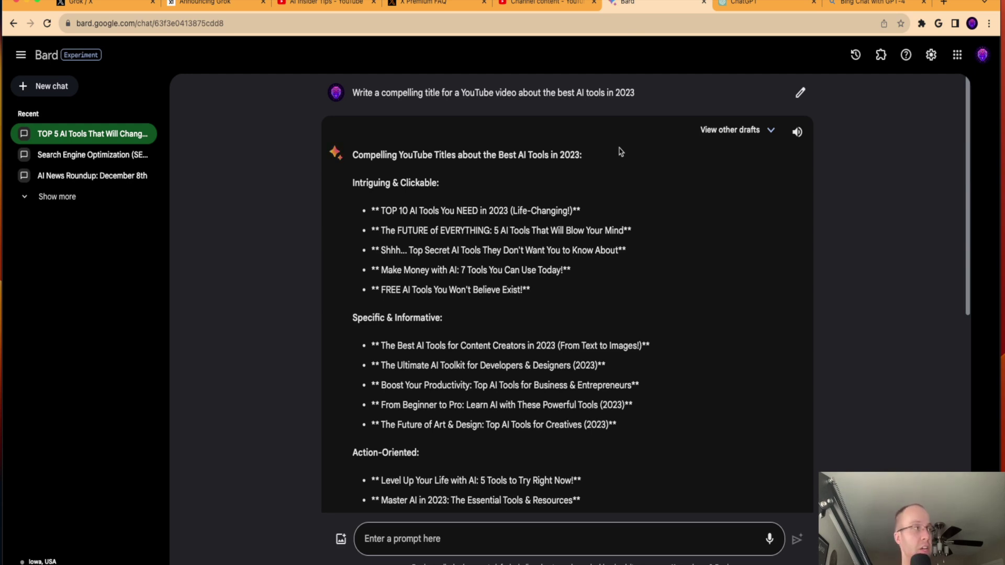
click(84, 3)
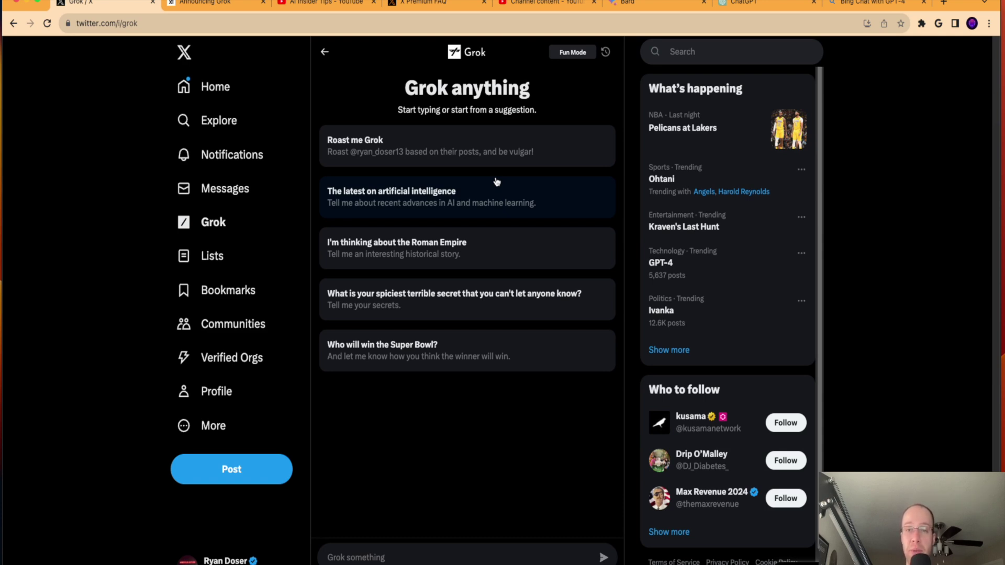
- Switch briefly to Bard and Grok, then to the AI Insider Tips YouTube channel's Videos page
click(654, 4)
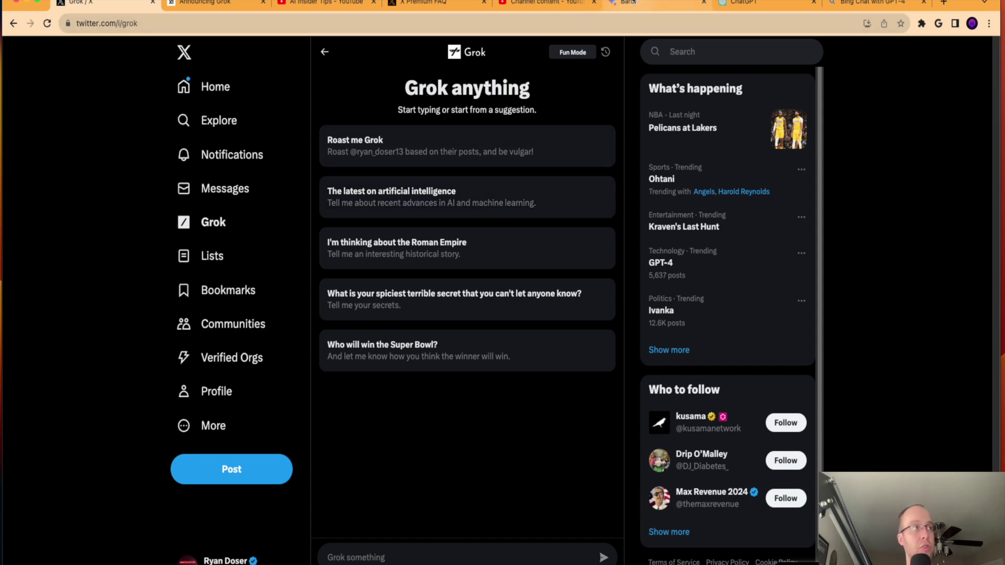
click(104, 4)
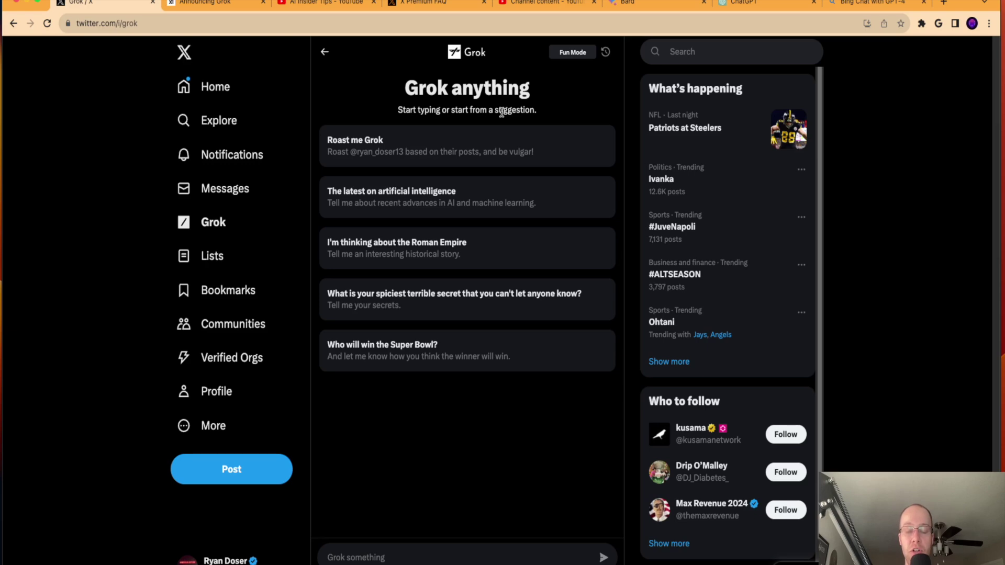
click(313, 3)
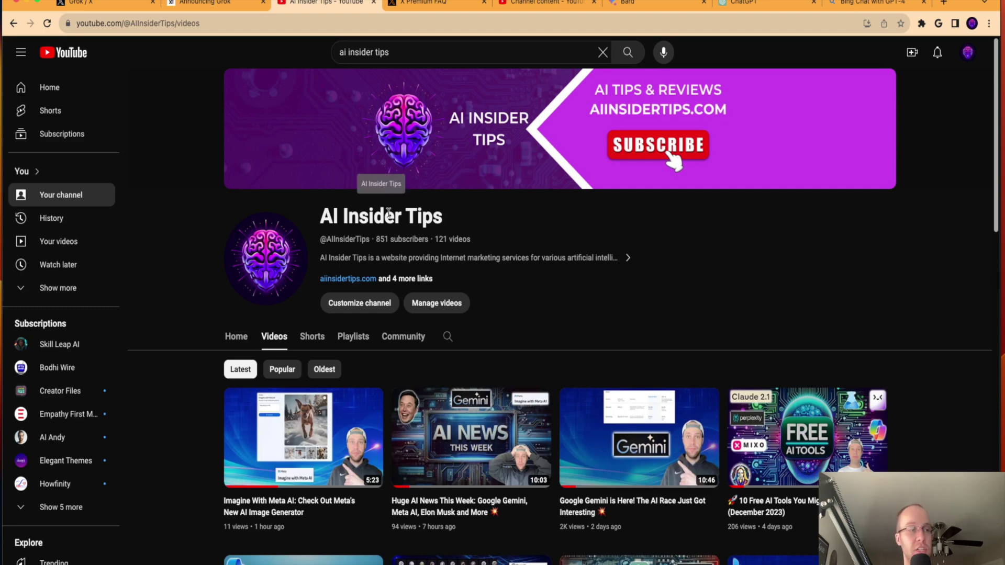
scroll(628, 281, down, 3)
scroll(589, 268, up, 3)
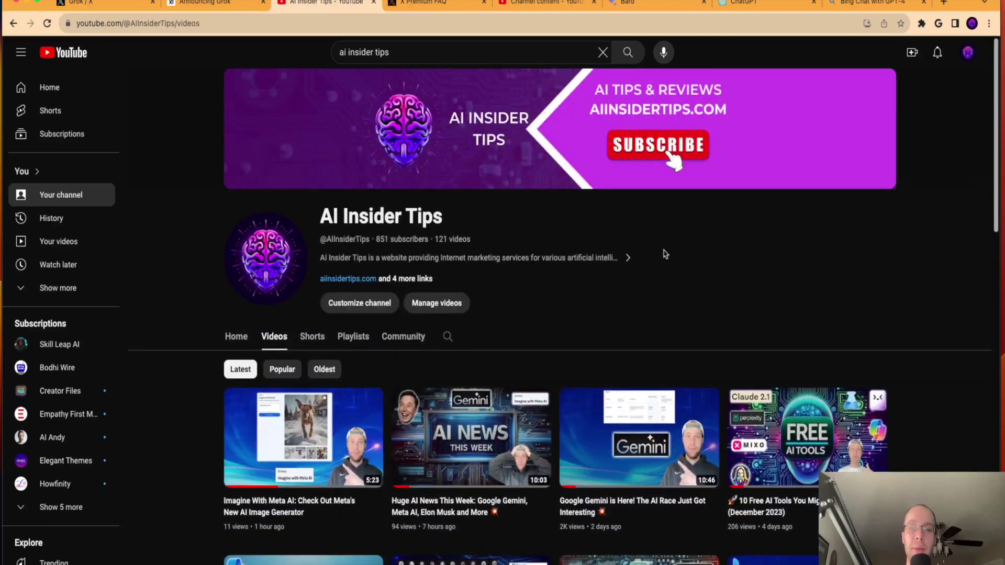